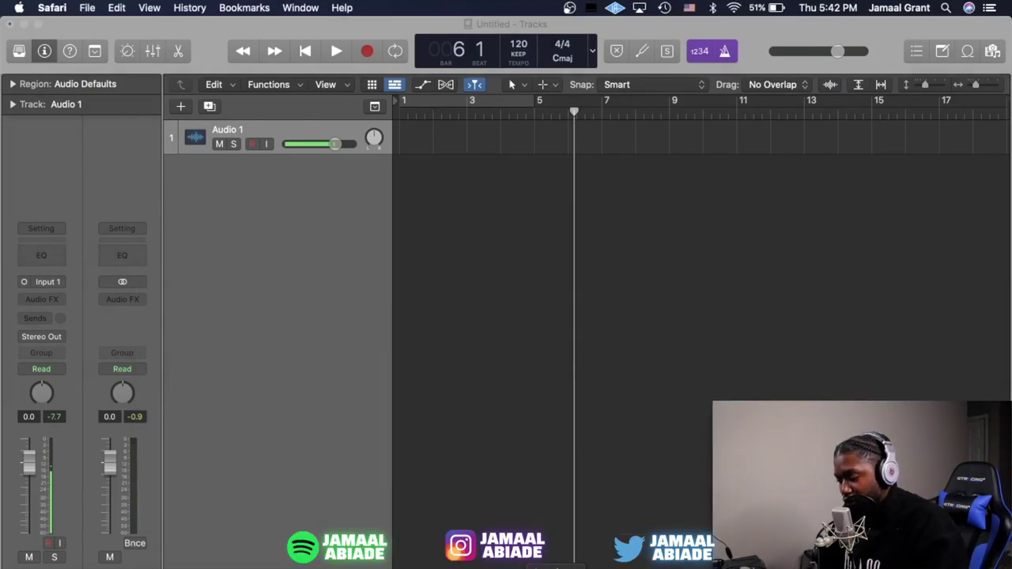
# Import Something in My Heart.mp3 from the Downloads folder onto the Audio 1 track at bar 1.
pyautogui.press('super+Tab')
pyautogui.scroll(3, 672, 197)
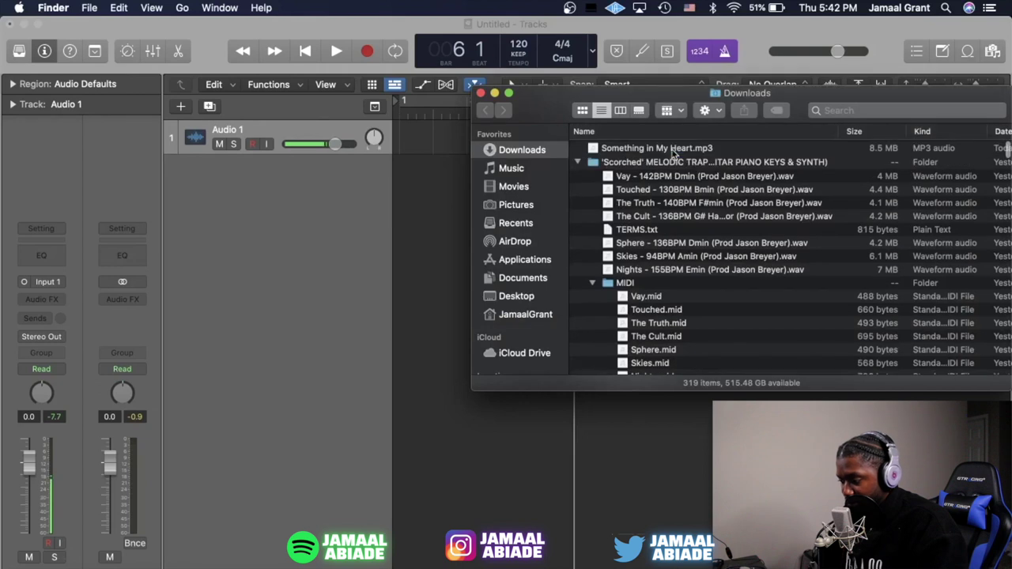
pyautogui.click(672, 148)
pyautogui.moveTo(672, 149); pyautogui.dragTo(420, 142)
pyautogui.moveTo(460, 110); pyautogui.dragTo(443, 110)
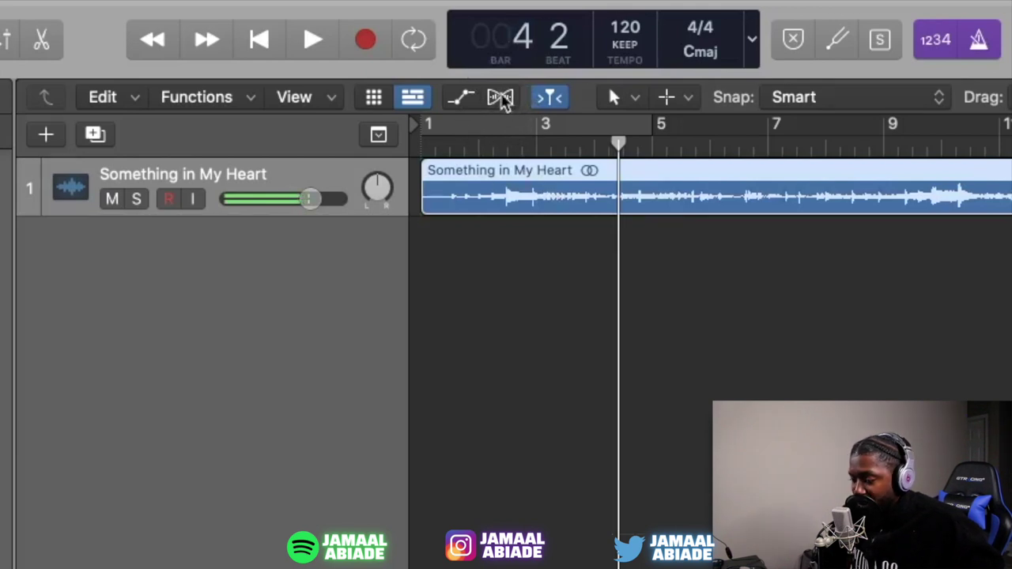
# Show Flex and enable it on the Something in My Heart track in Flex Time - Automatic (Slicing) mode.
pyautogui.click(502, 98)
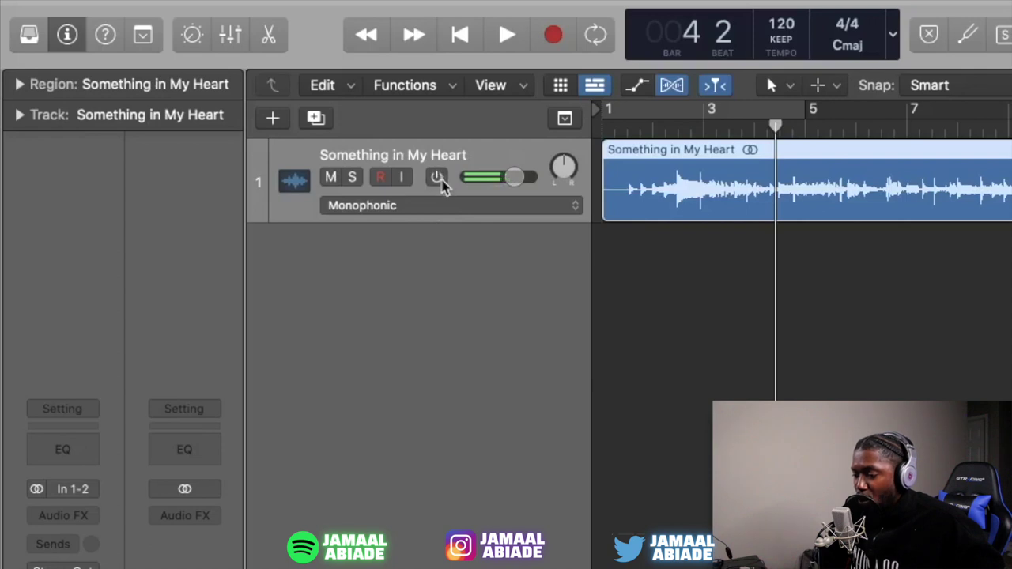
pyautogui.click(438, 177)
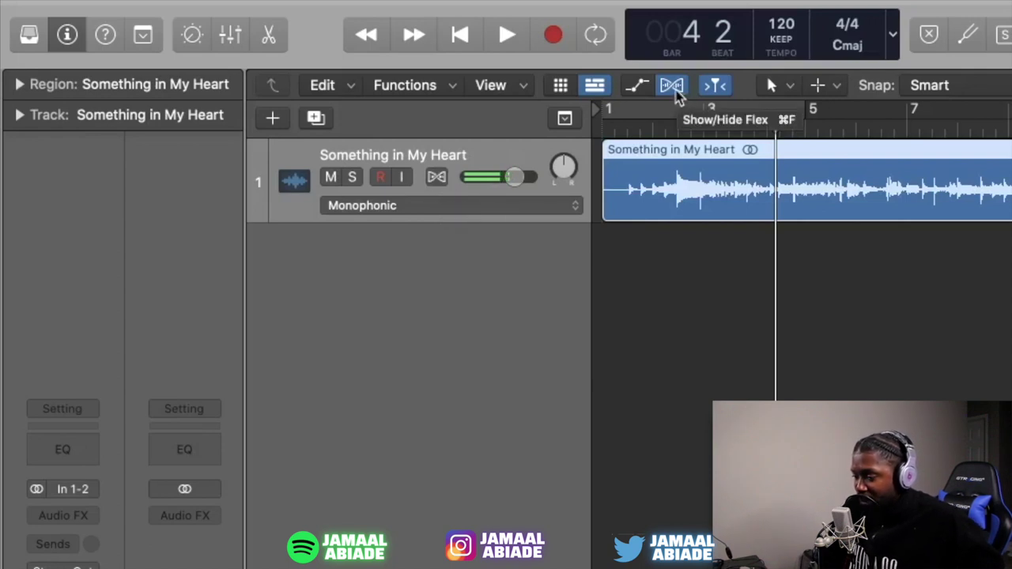
pyautogui.click(440, 179)
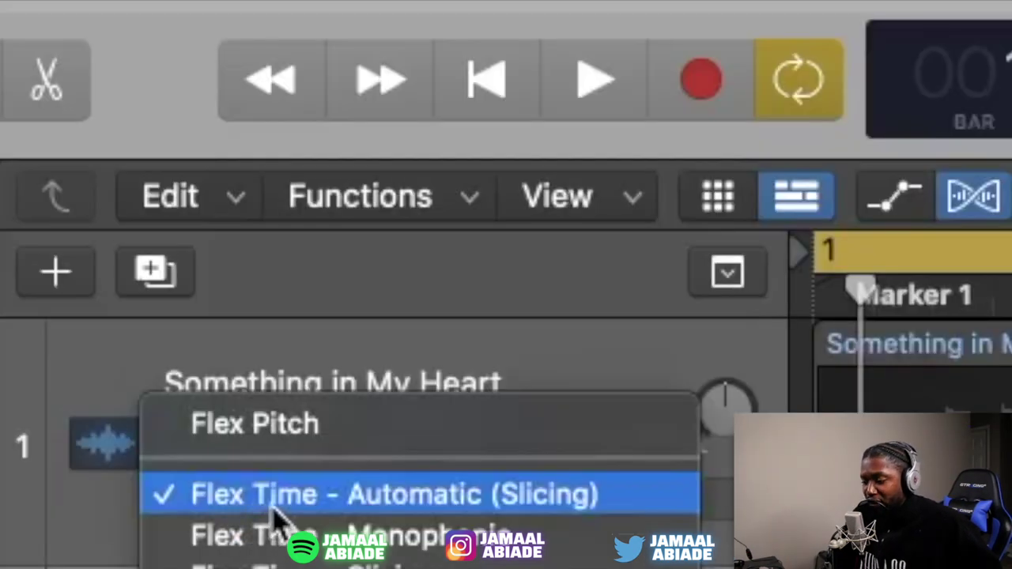
pyautogui.click(287, 510)
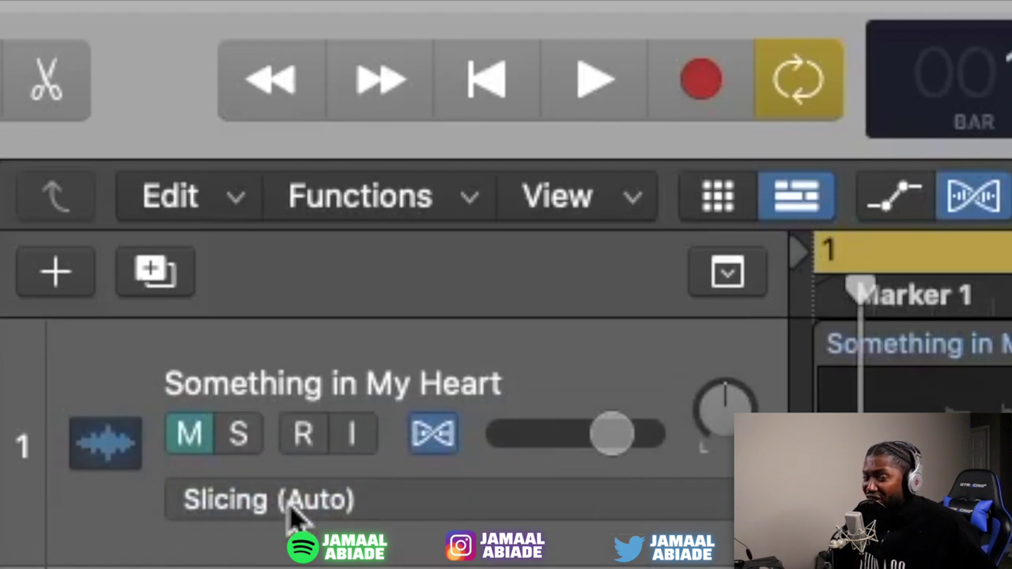
# Try the Flex Time - Slicing mode on the Something in My Heart track.
pyautogui.click(298, 510)
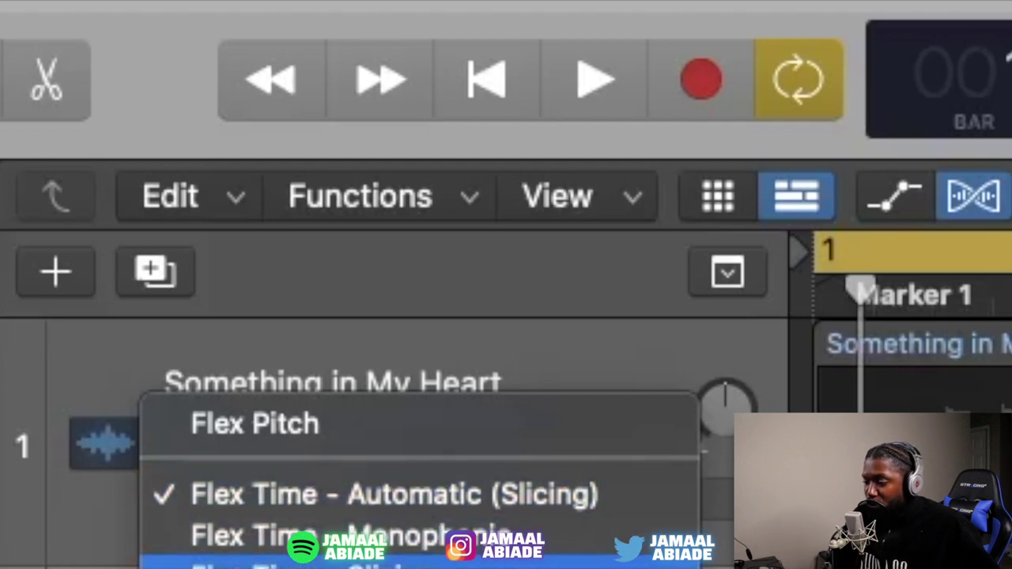
pyautogui.click(316, 566)
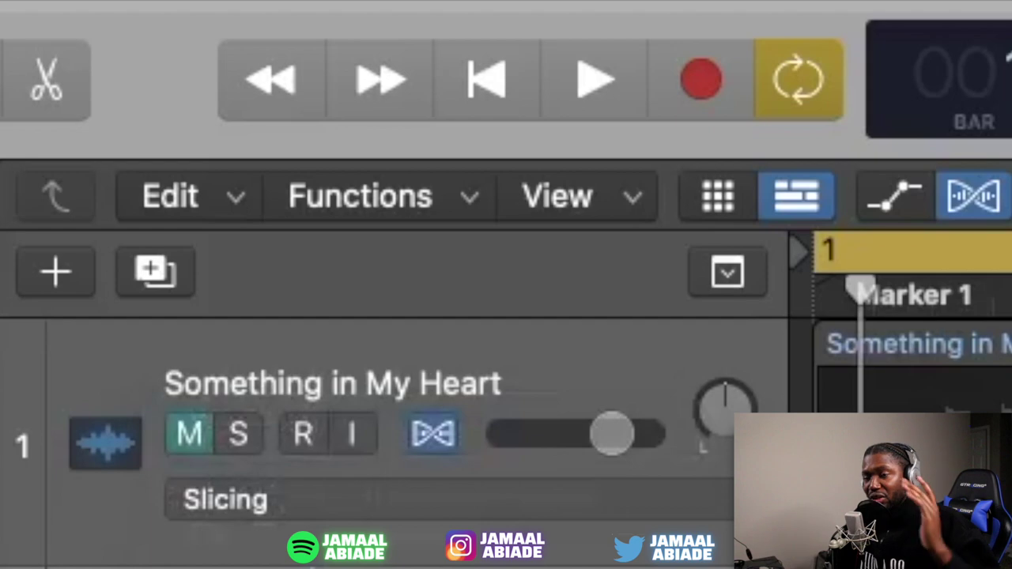
pyautogui.click(307, 516)
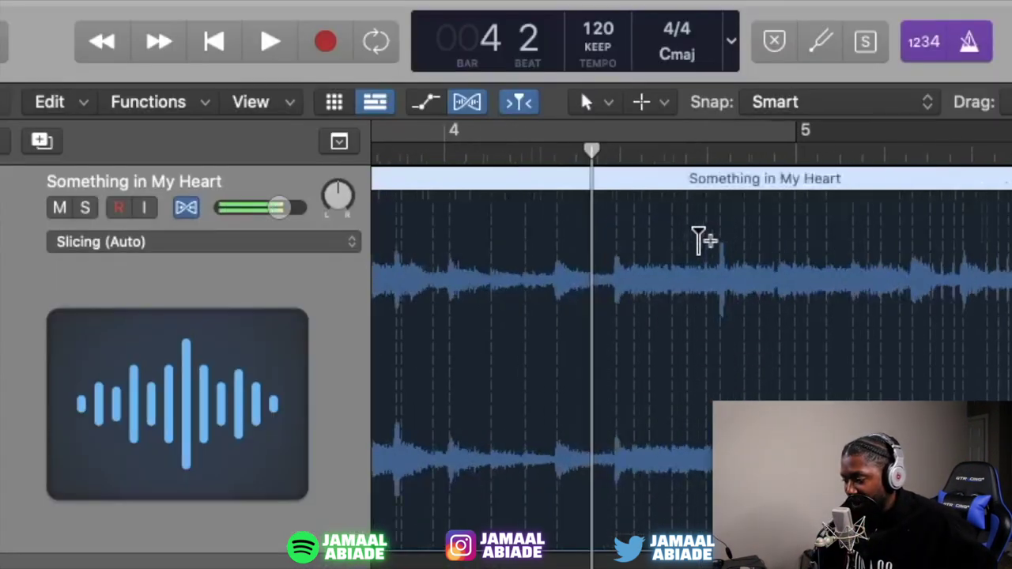
# Try placing a flex marker on the transient just after position 3 2 of the sample.
pyautogui.press('super+Right')
pyautogui.press('super+Right')
pyautogui.press('super+Right')
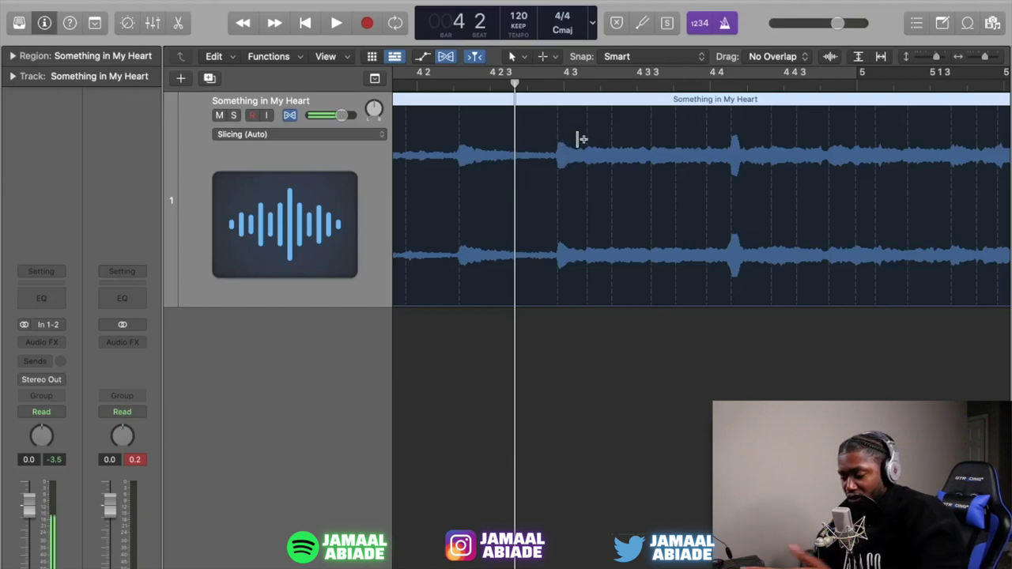
pyautogui.hscroll(-5, 538, 162)
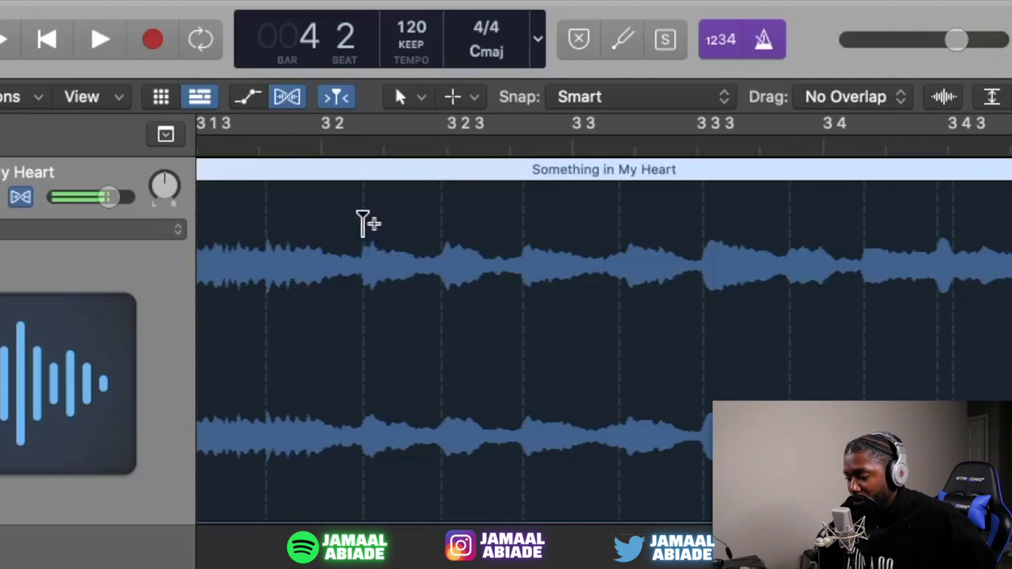
pyautogui.click(363, 223)
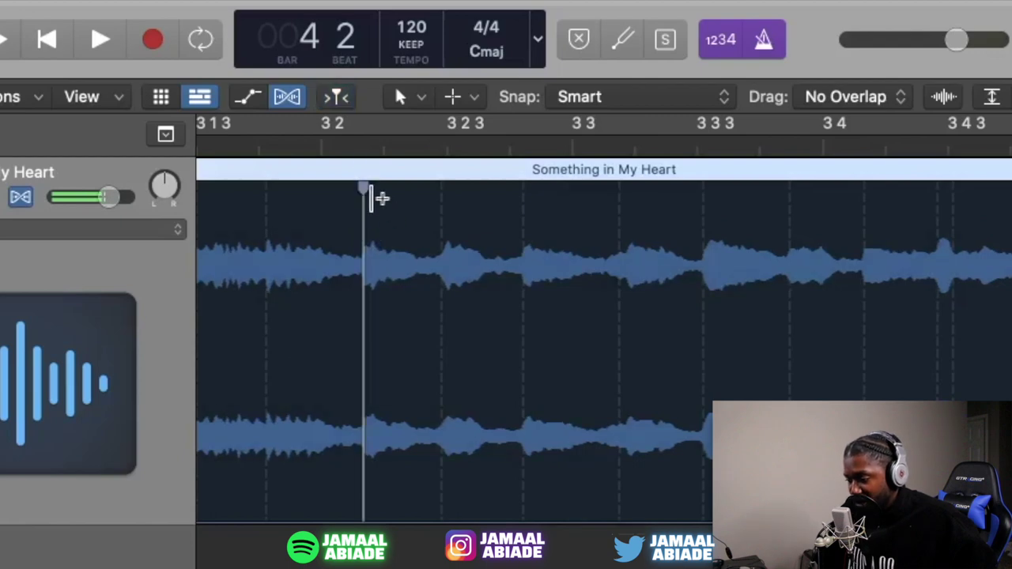
pyautogui.click(363, 171)
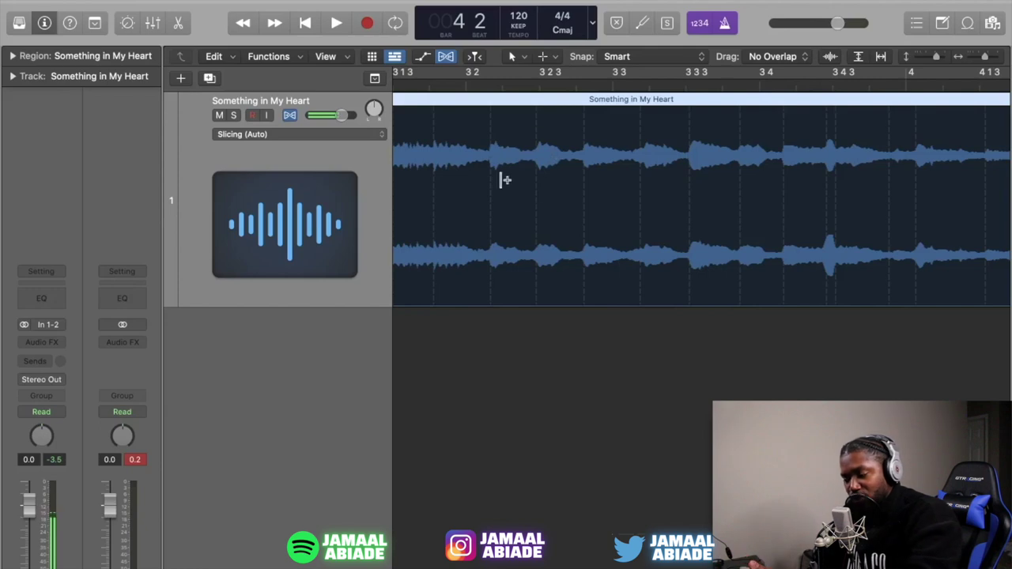
pyautogui.click(489, 126)
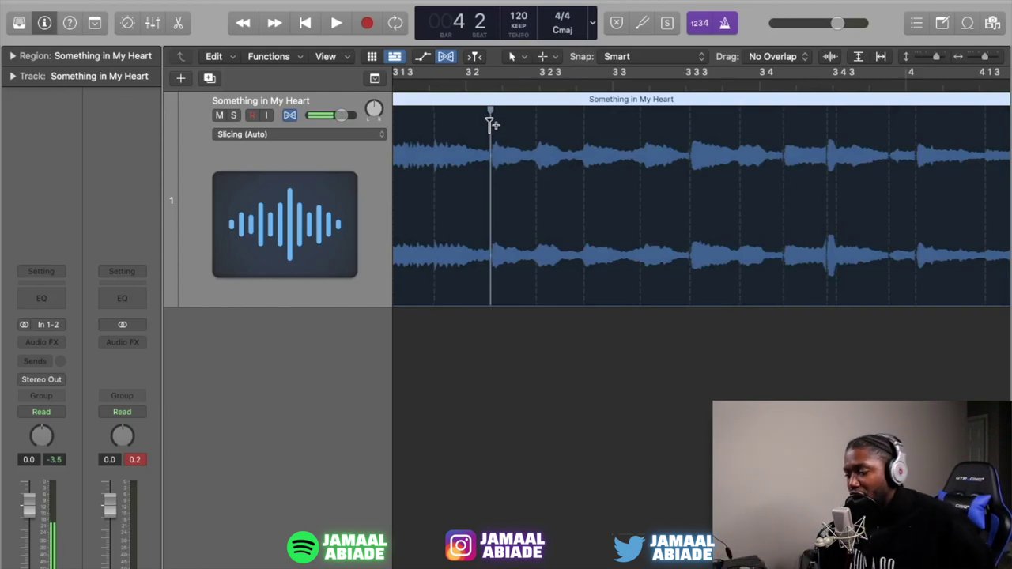
# Audition the sample around bar 2 and add a flex marker at the loud transient midway through that bar.
pyautogui.scroll(-6, 502, 109)
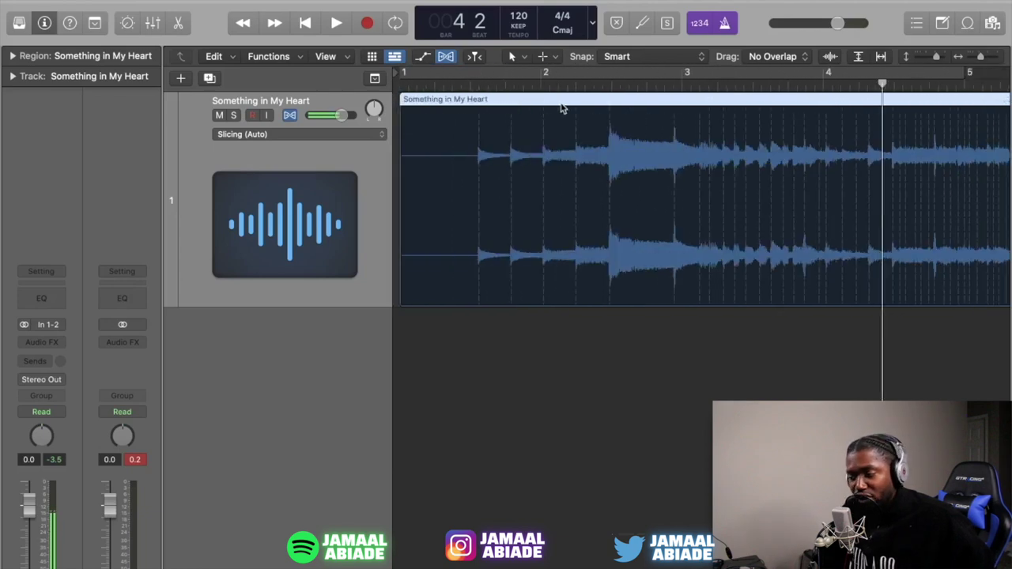
pyautogui.click(577, 79)
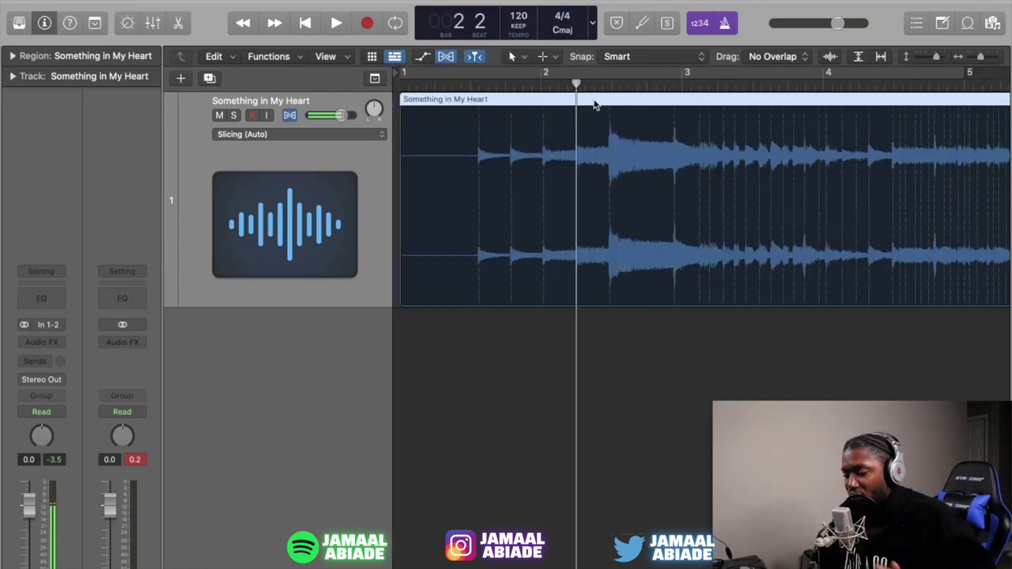
pyautogui.press('space')
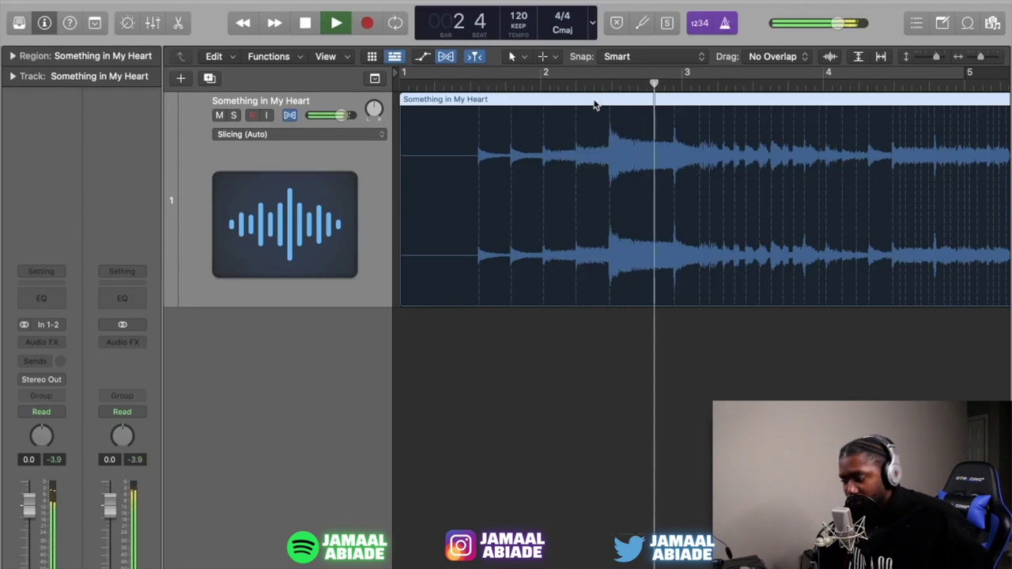
pyautogui.press('space')
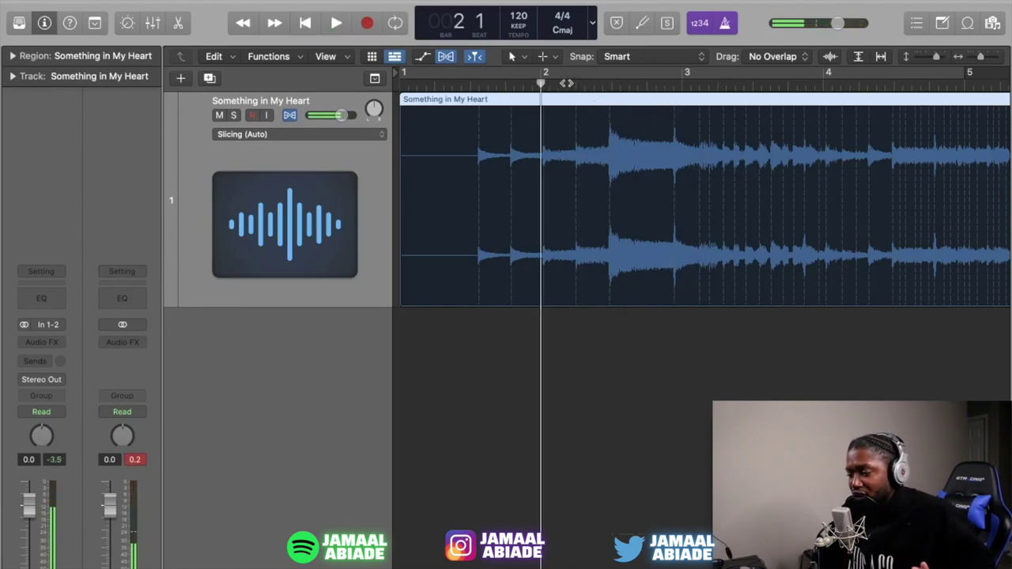
pyautogui.press('space')
pyautogui.press('space')
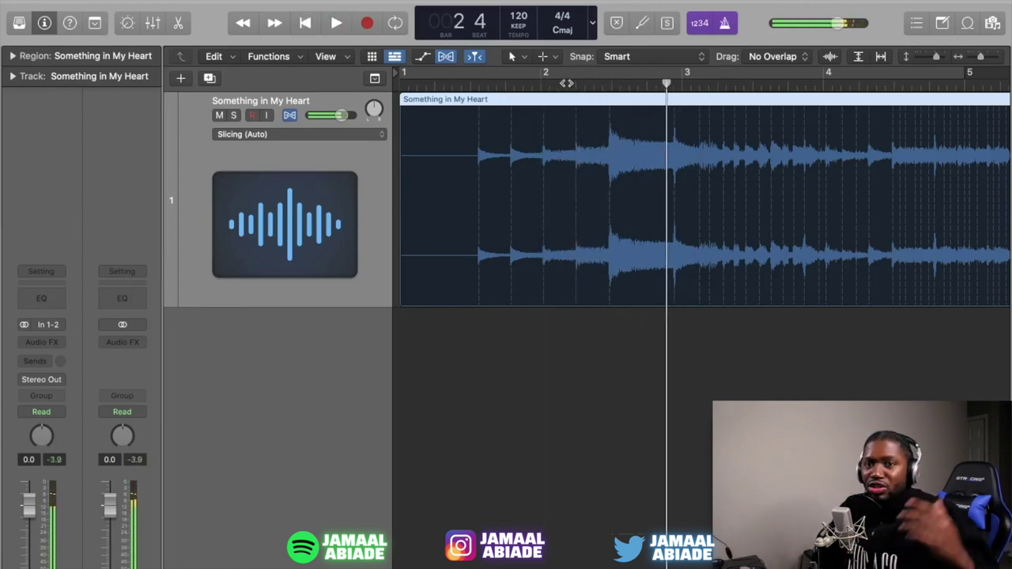
pyautogui.click(609, 122)
# Play the sample on from bar 2 and add a flex marker at the loud transient just before bar 10.
pyautogui.click(559, 83)
pyautogui.press('space')
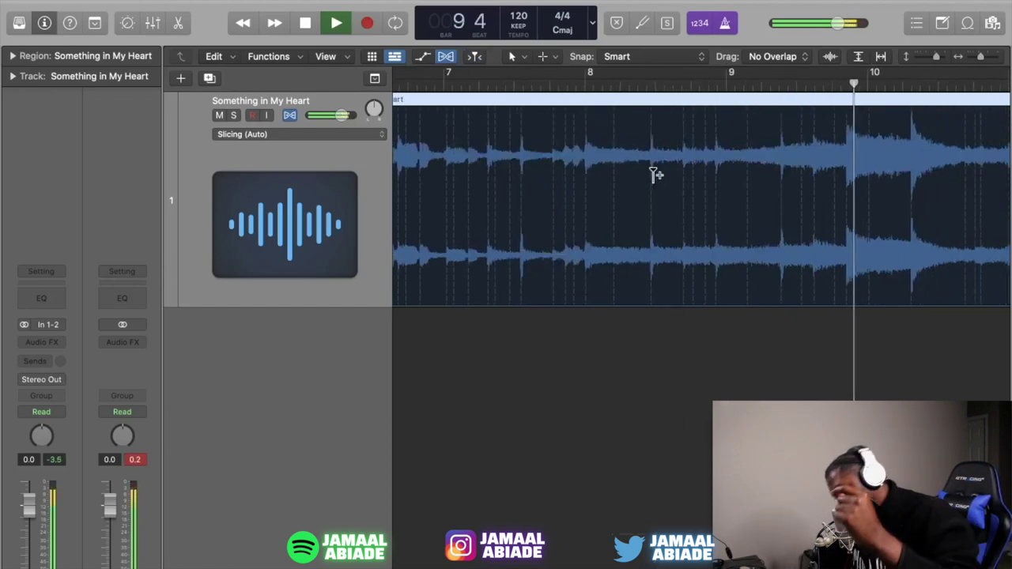
pyautogui.press('space')
pyautogui.click(847, 127)
pyautogui.press('z')
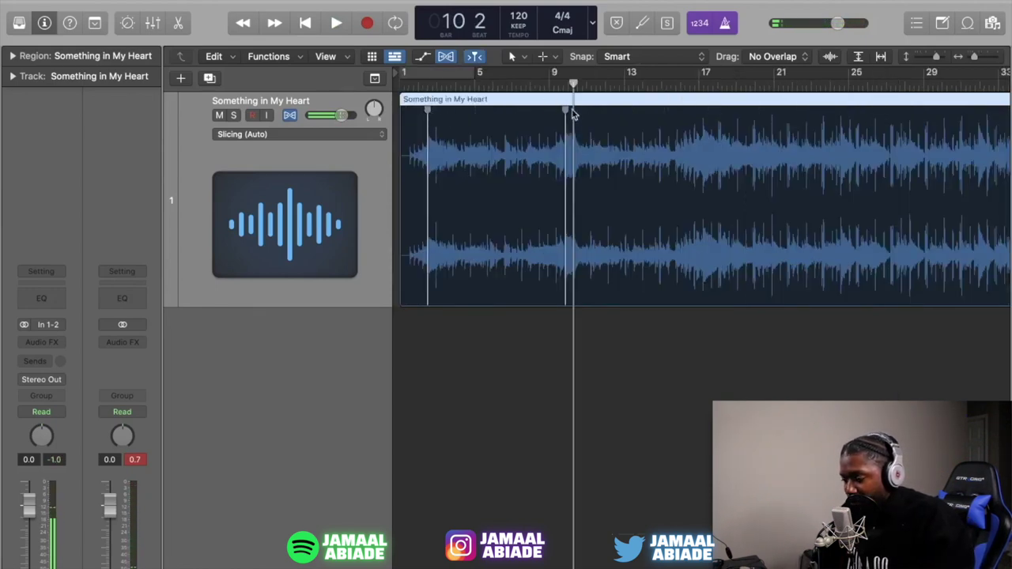
# Try slicing the whole region at its transient markers and undo that slicing.
pyautogui.press('z')
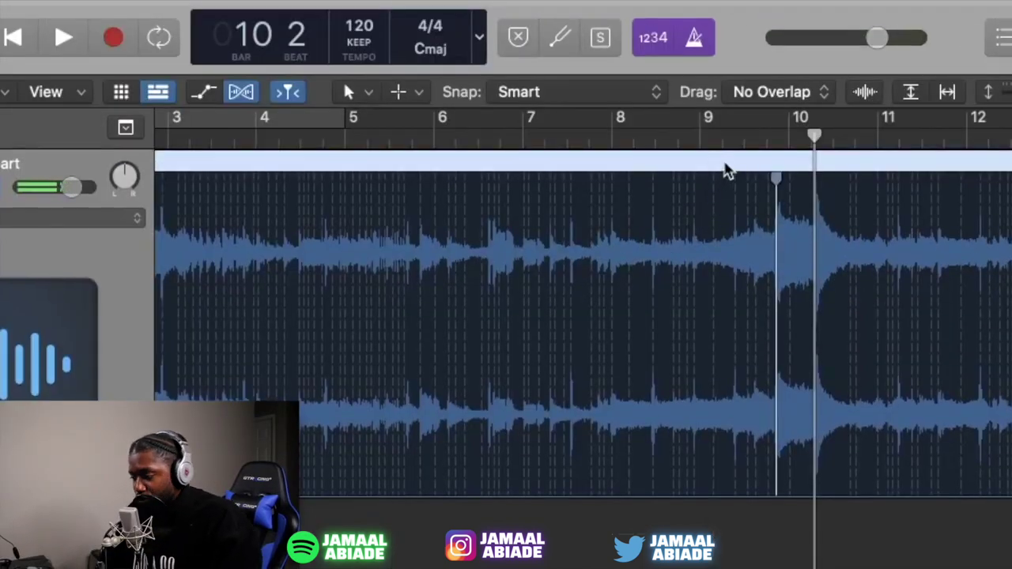
pyautogui.rightClick(722, 166)
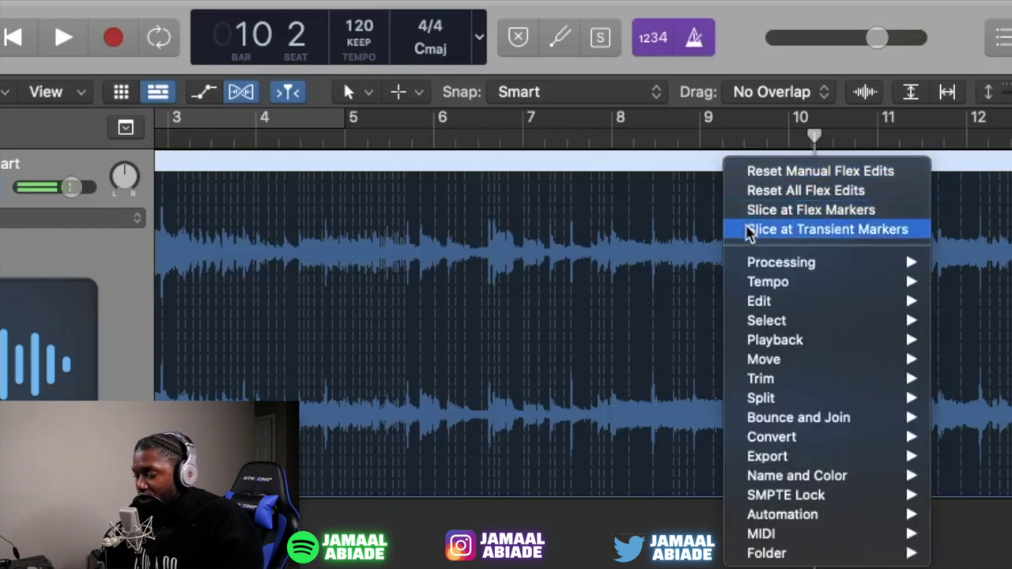
pyautogui.click(502, 308)
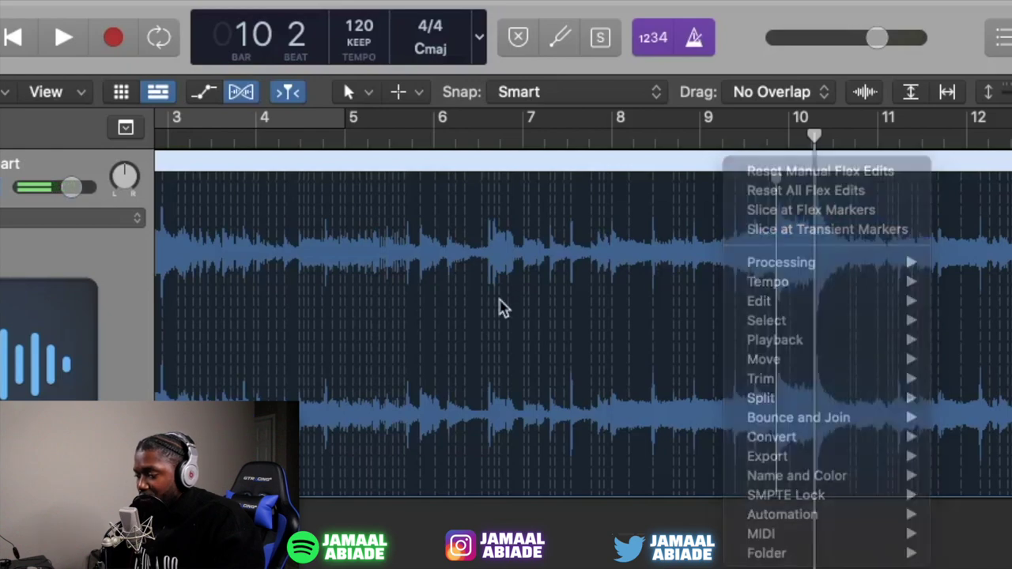
pyautogui.press('super+Right')
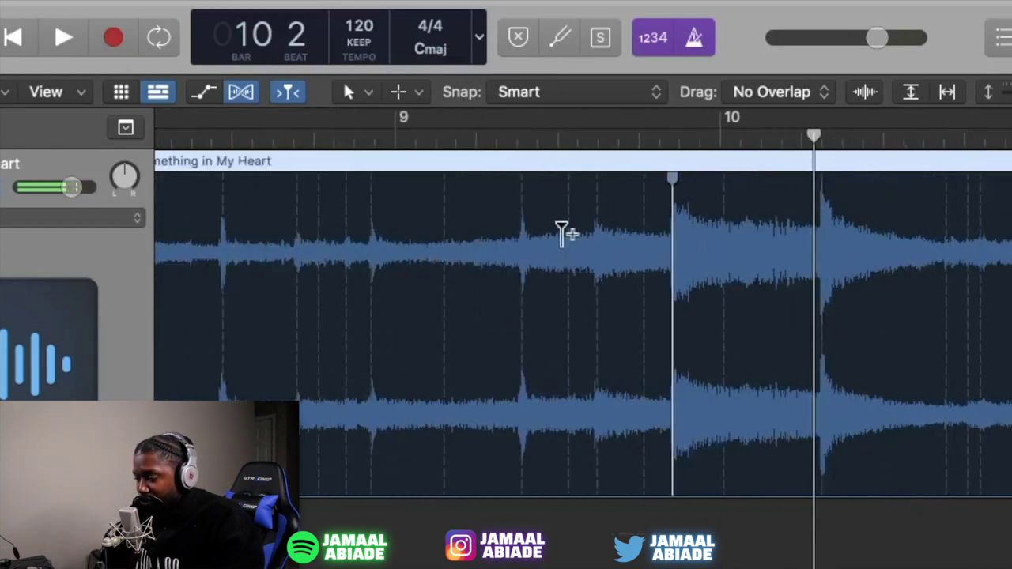
pyautogui.rightClick(577, 168)
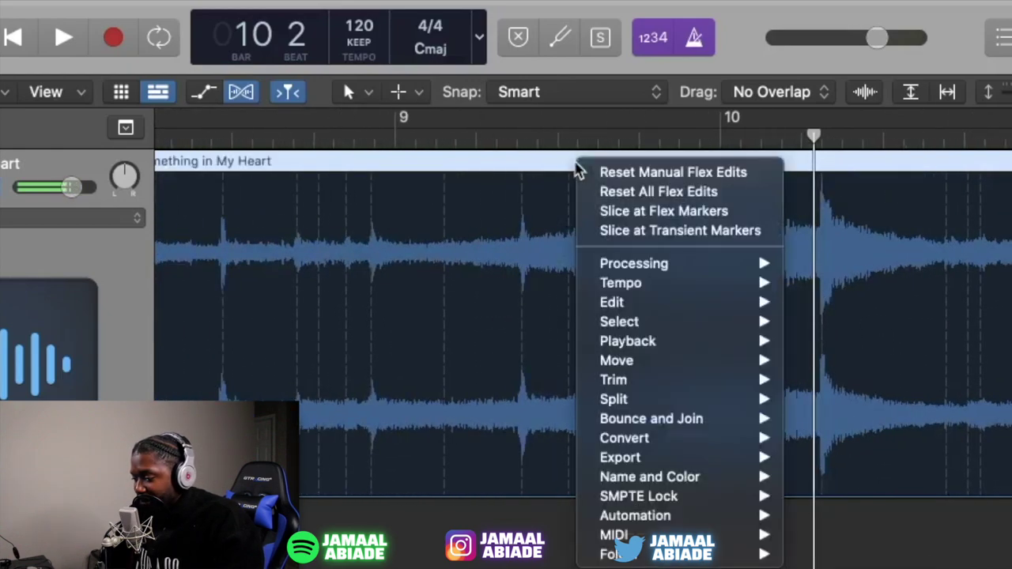
pyautogui.click(605, 233)
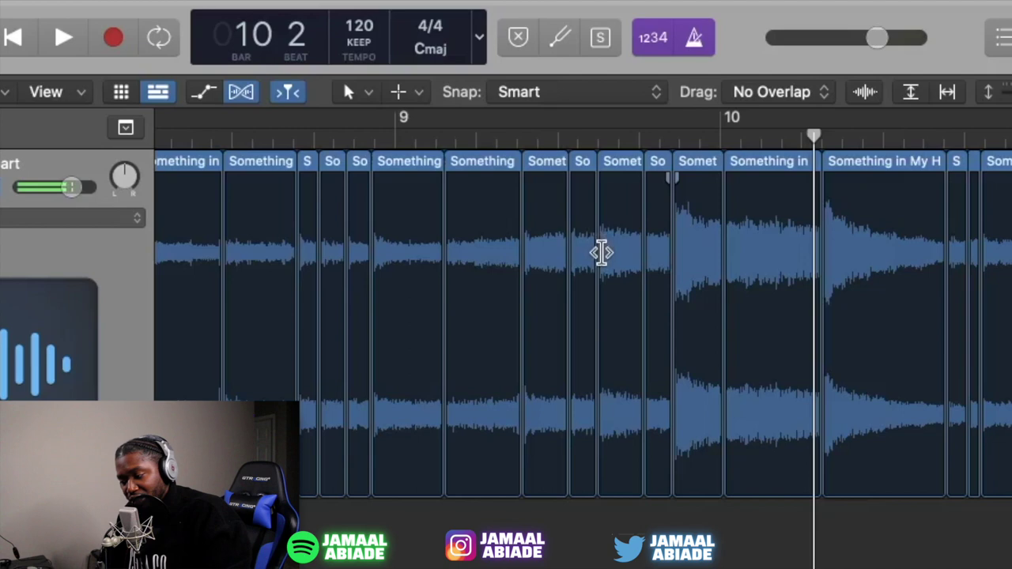
pyautogui.press('super+z')
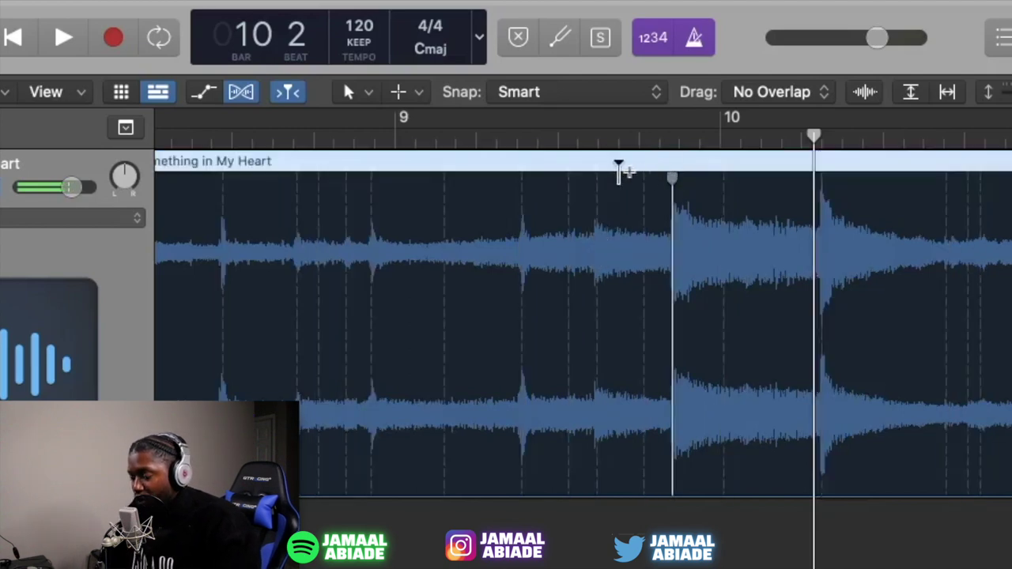
# Slice the Something in My Heart region at its flex markers.
pyautogui.press('super+Left')
pyautogui.press('super+Left')
pyautogui.press('super+Left')
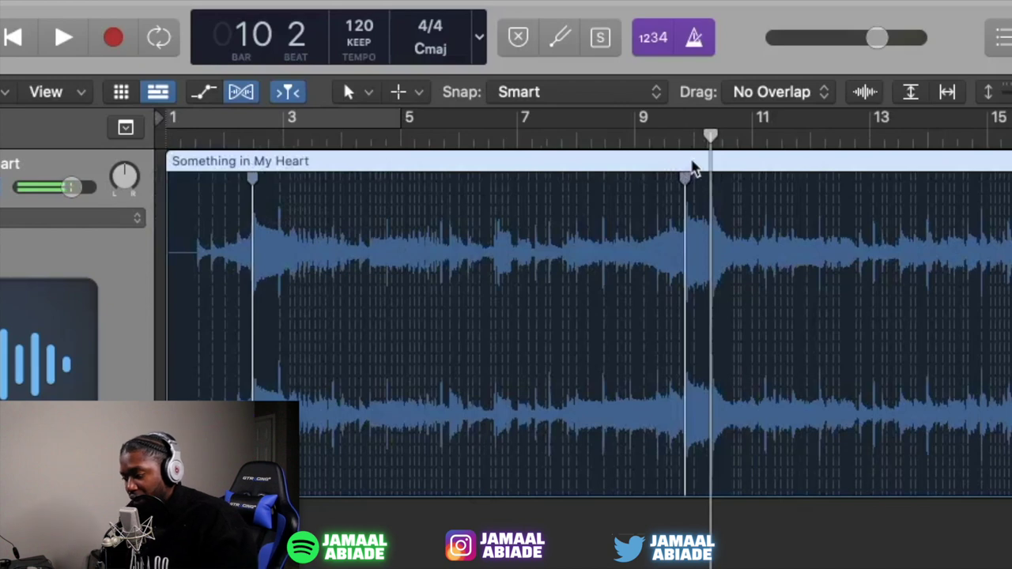
pyautogui.rightClick(692, 168)
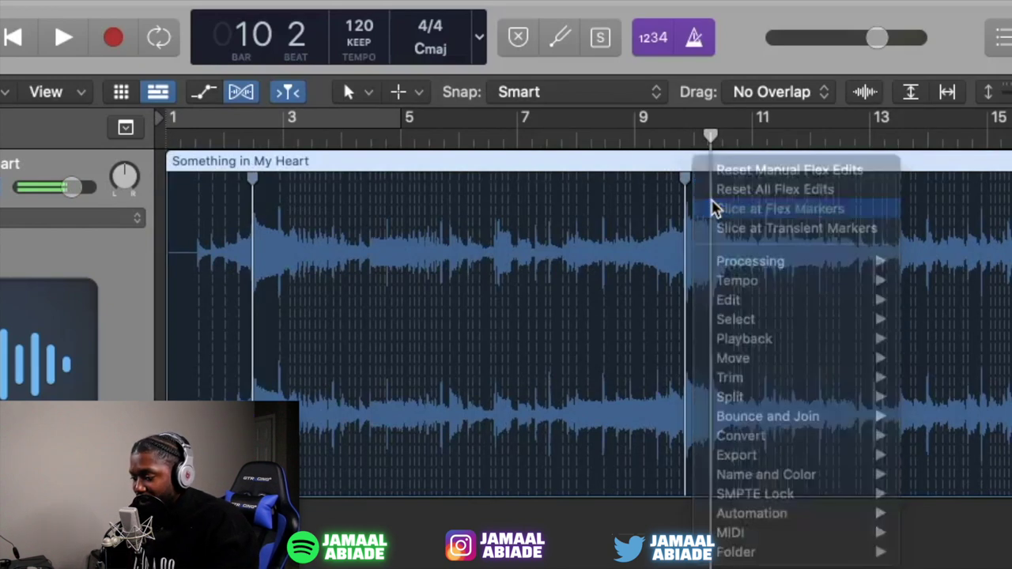
pyautogui.click(714, 208)
pyautogui.click(417, 174)
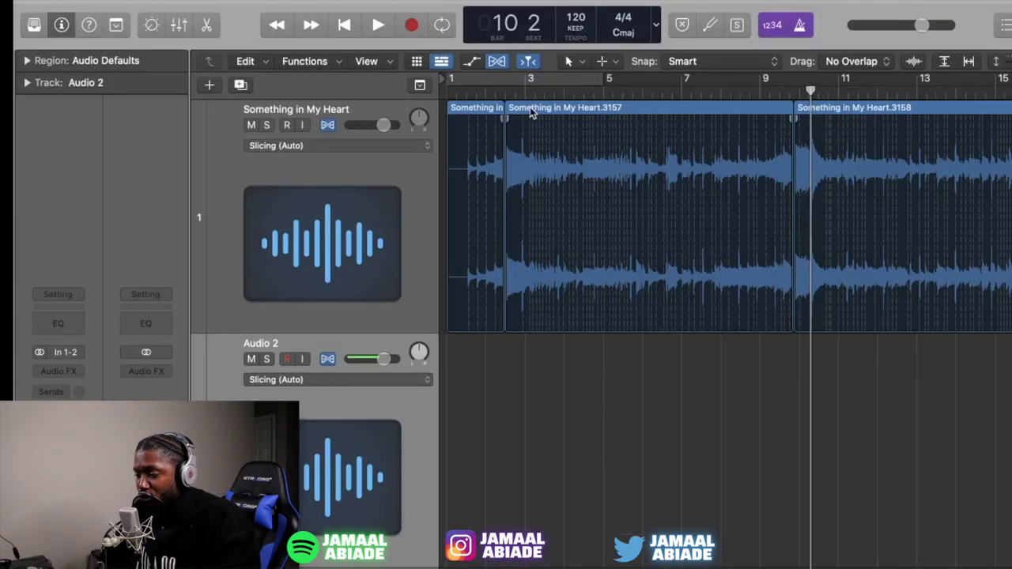
# Move the slice between the two flex markers to bar 1 of the Audio 2 track and mute that track.
pyautogui.moveTo(532, 113); pyautogui.dragTo(464, 370)
pyautogui.click(251, 359)
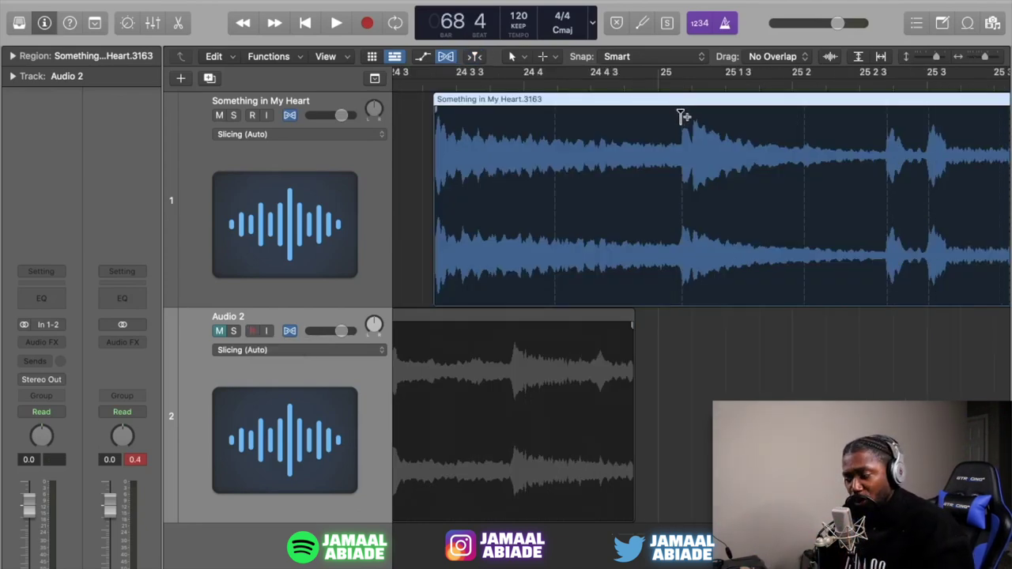
# Play the sample on to bar 68 and add a flex marker at the loud transient just before bar 69.
pyautogui.press('super+Right')
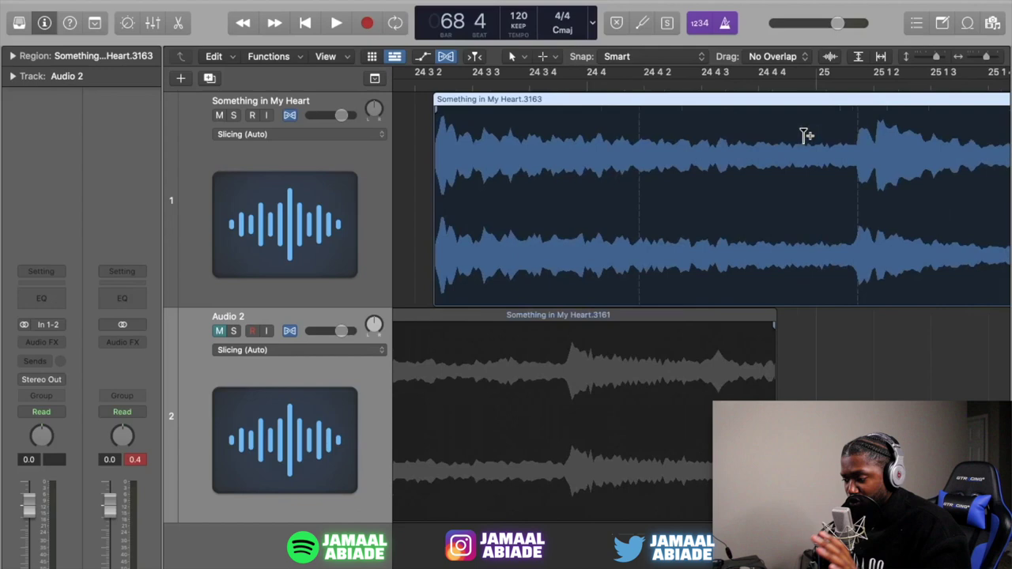
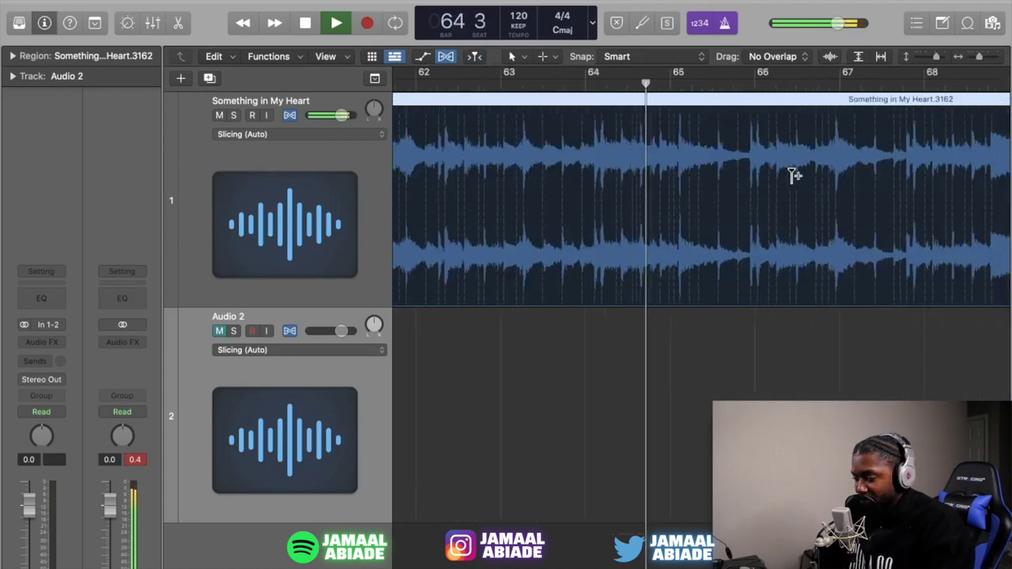
pyautogui.press('space')
pyautogui.press('super+Right')
pyautogui.press('super+Right')
pyautogui.press('super+Right')
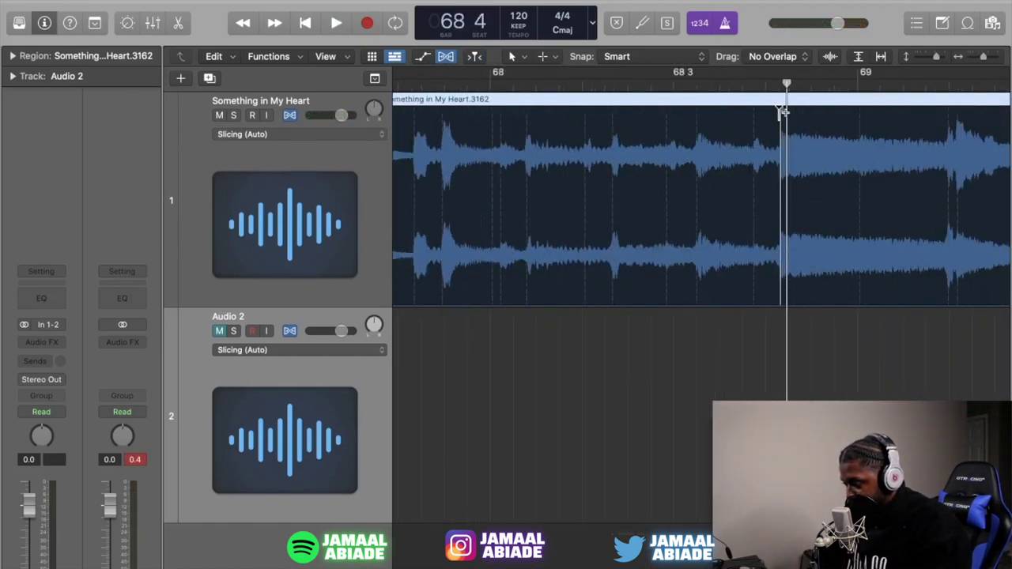
pyautogui.press('super+Left')
pyautogui.press('super+Left')
pyautogui.press('super+Left')
# Slice the region at its flex markers and move the slice between about bars 39 and 46 to the Audio 2 track.
pyautogui.rightClick(811, 91)
pyautogui.click(819, 148)
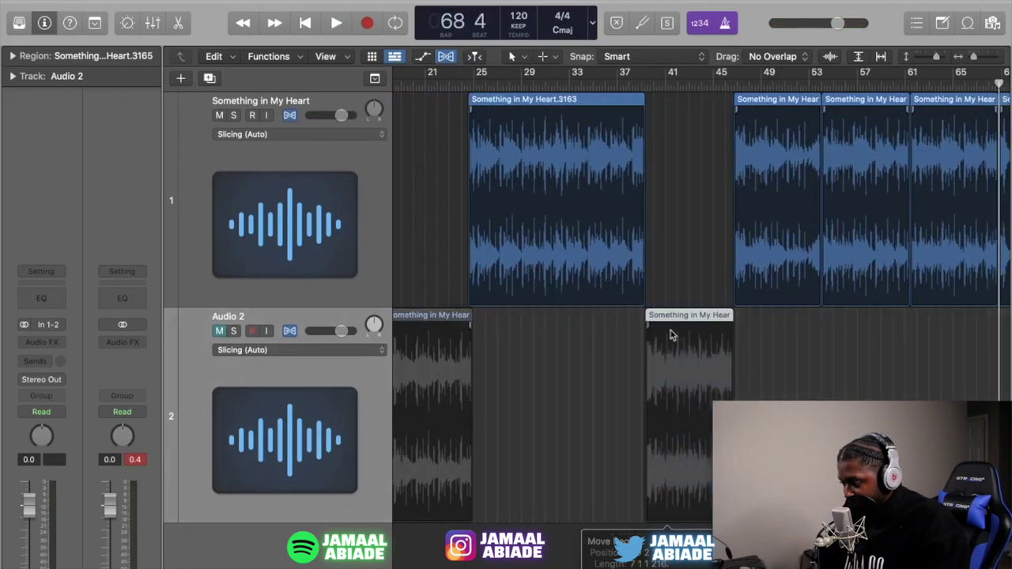
pyautogui.moveTo(669, 334); pyautogui.dragTo(881, 276)
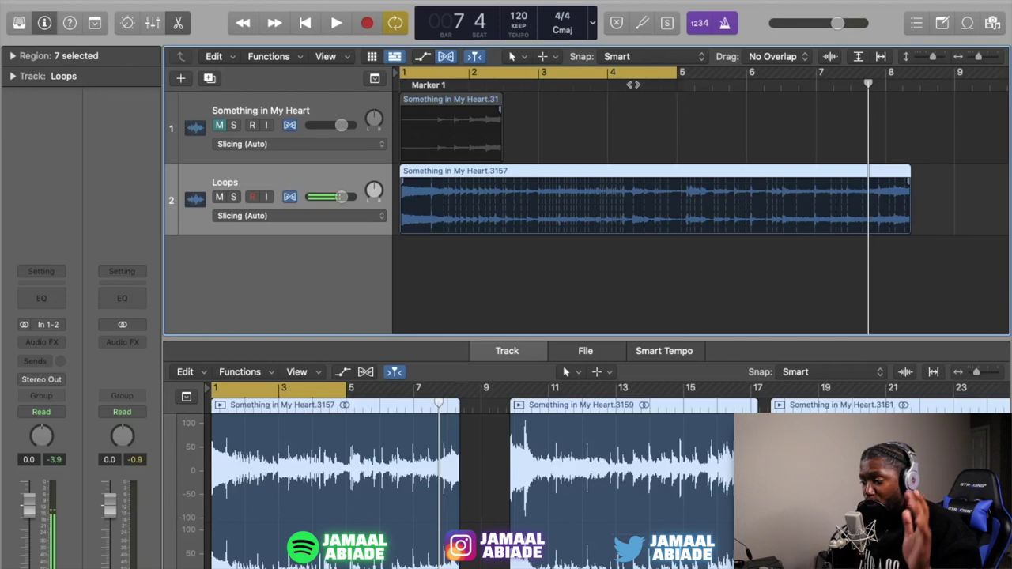
# Extend the cycle range to bar 9 and play the first region on the Loops track from about bar 4.
pyautogui.click(610, 85)
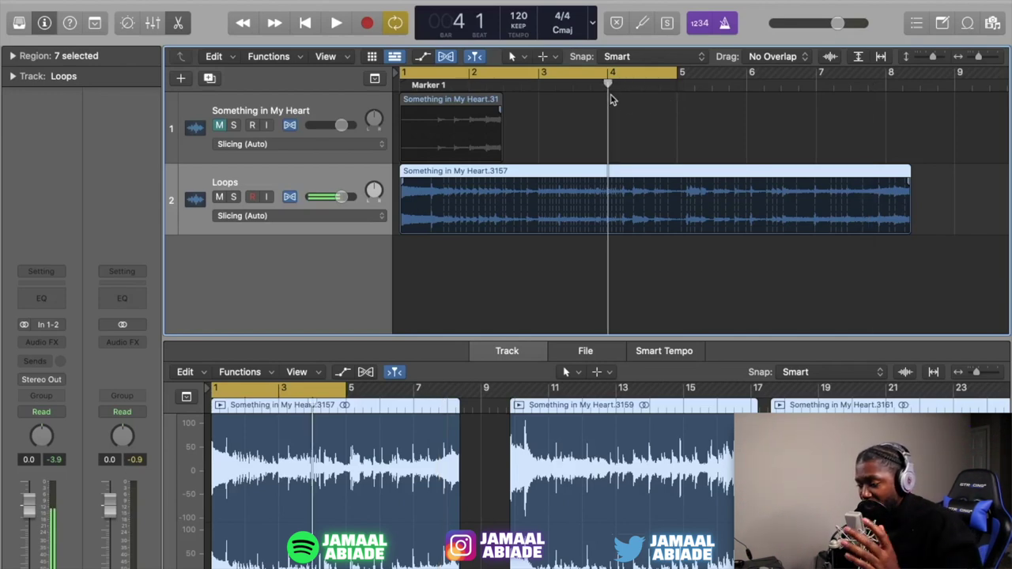
pyautogui.click(625, 85)
pyautogui.press('space')
pyautogui.click(629, 85)
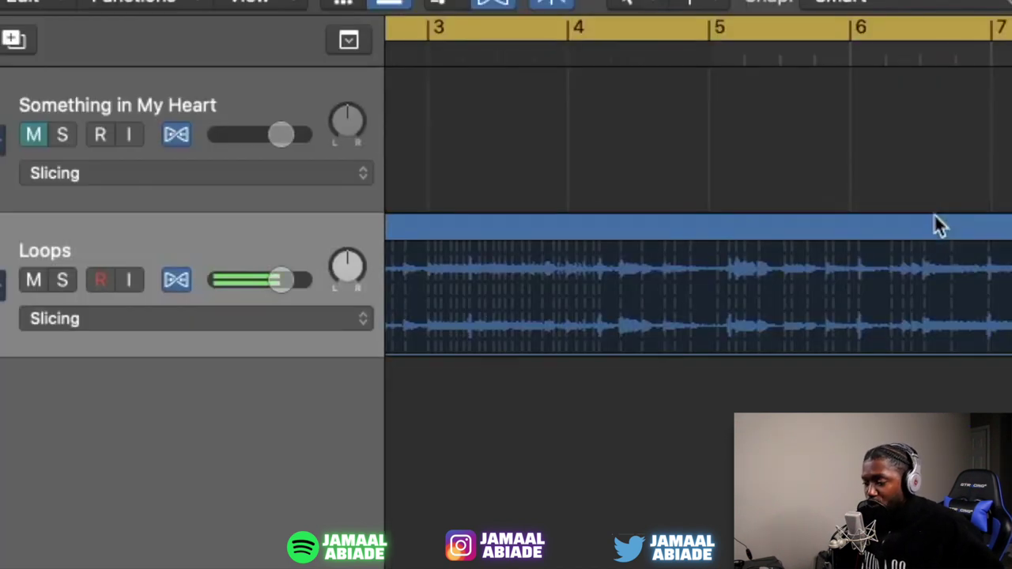
pyautogui.click(936, 226)
pyautogui.press('space')
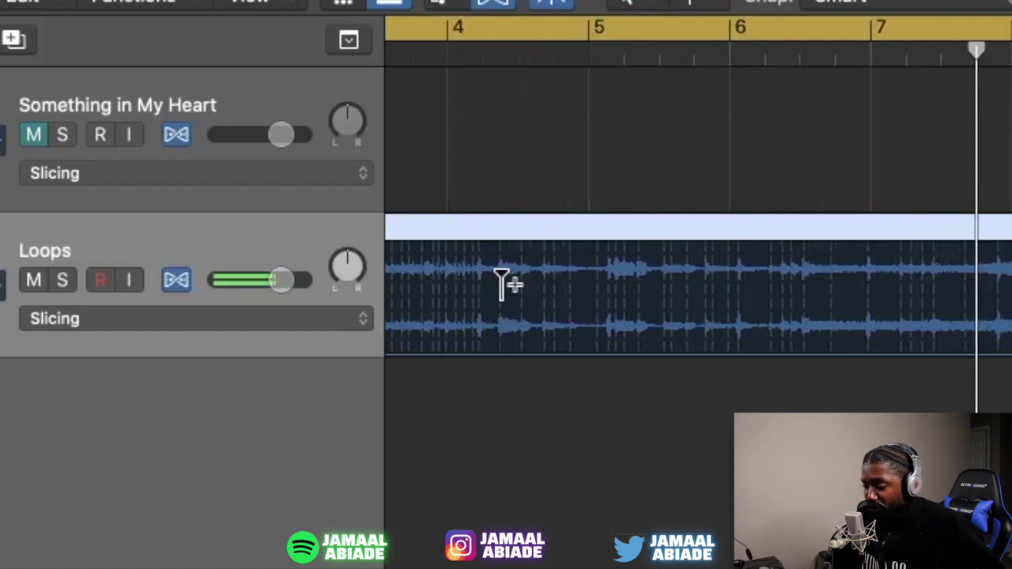
pyautogui.hscroll(5, 918, 245)
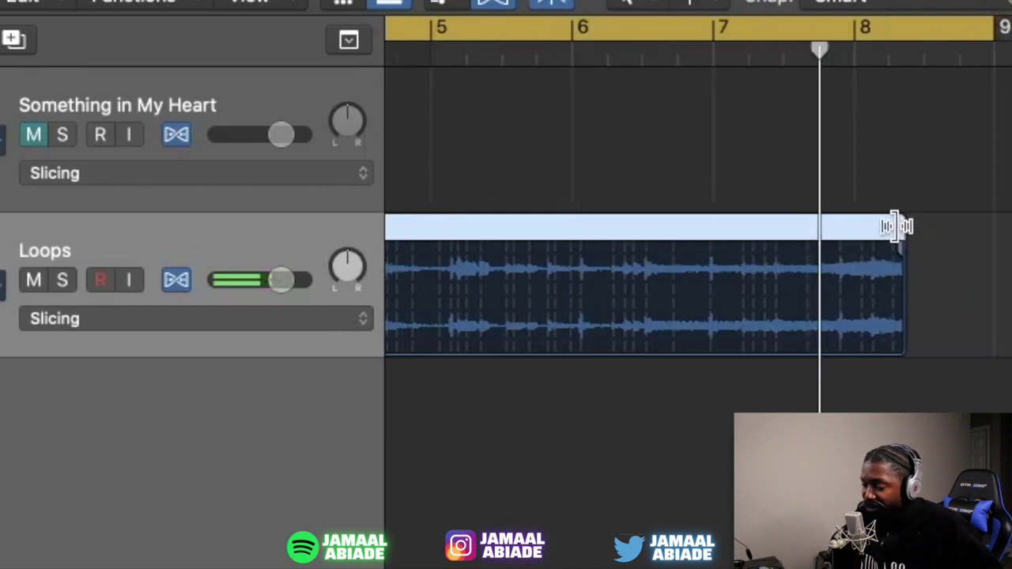
# Time-stretch the first region on the Loops track so that it ends exactly at bar 9.
pyautogui.moveTo(898, 227)
pyautogui.mouseDown()
pyautogui.moveTo(677, 237)
pyautogui.moveTo(679, 246)
pyautogui.moveTo(881, 233)
pyautogui.mouseUp()
pyautogui.hscroll(-3, 879, 232)
pyautogui.press('super+Left')
pyautogui.press('super+Left')
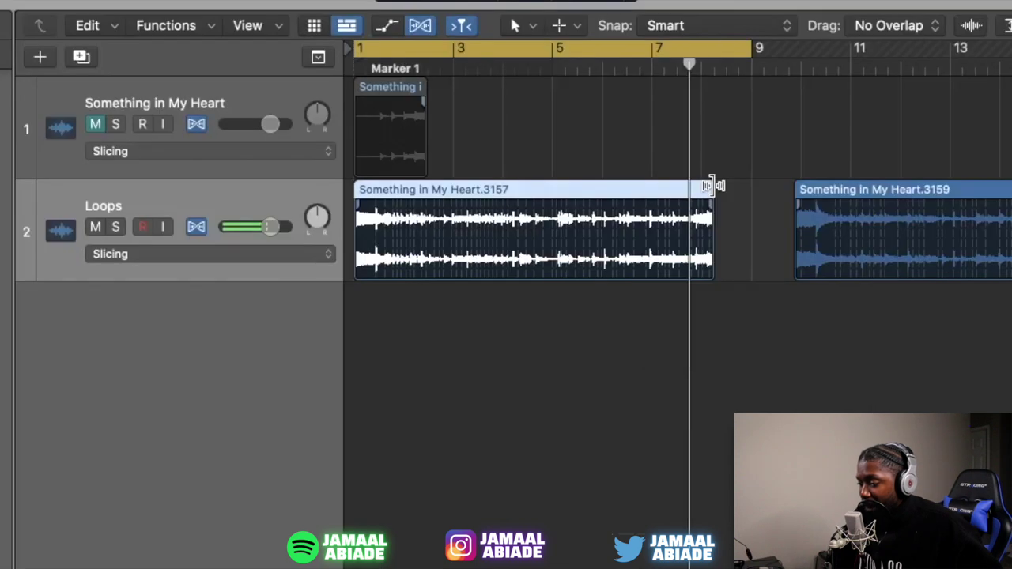
pyautogui.moveTo(900, 220); pyautogui.dragTo(570, 251)
pyautogui.moveTo(475, 206); pyautogui.dragTo(597, 253)
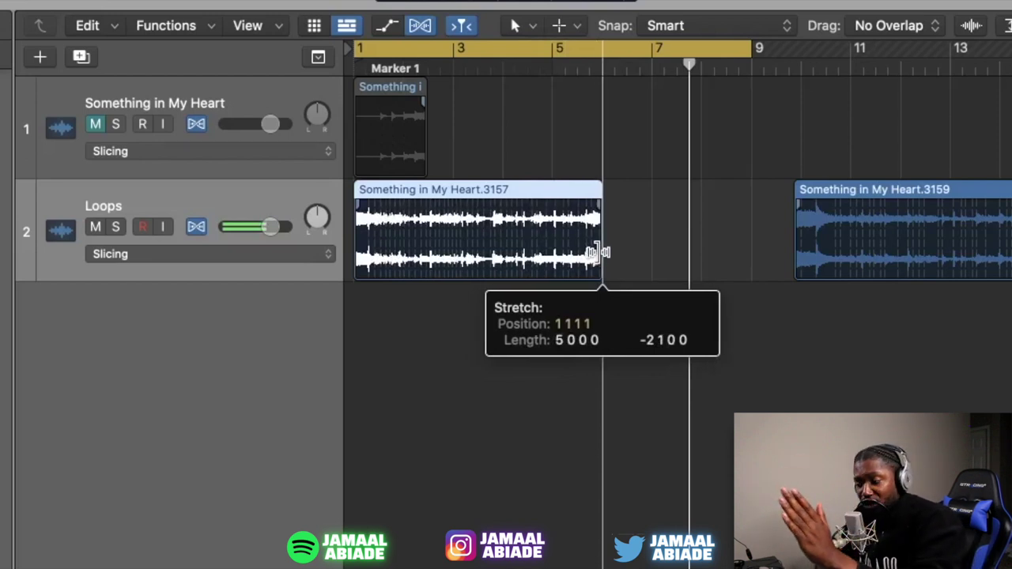
pyautogui.moveTo(599, 253); pyautogui.dragTo(754, 208)
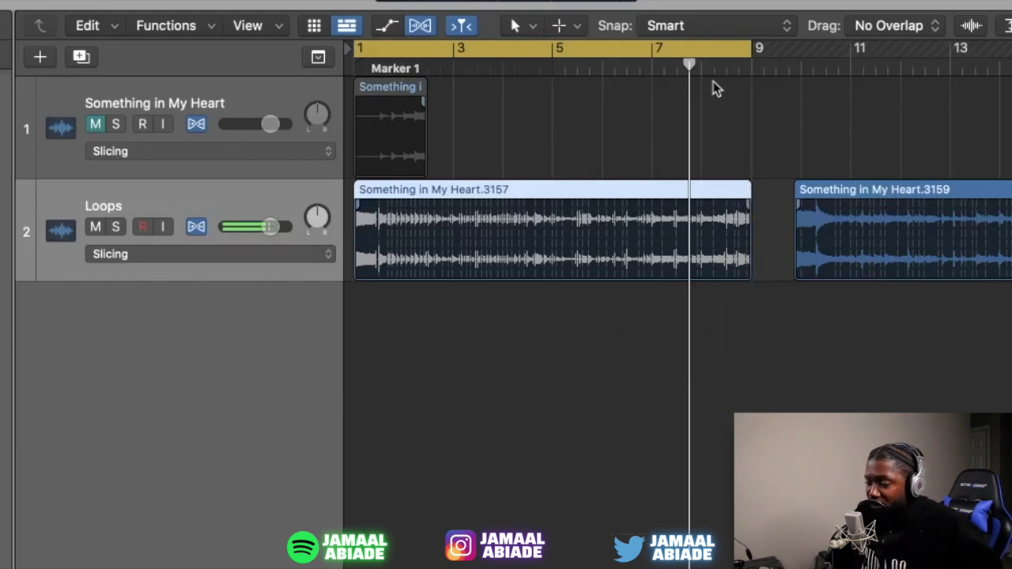
# Play the stretched region from the start and set the Loops track's flex mode to Speed (FX).
pyautogui.press('Return')
pyautogui.click(710, 69)
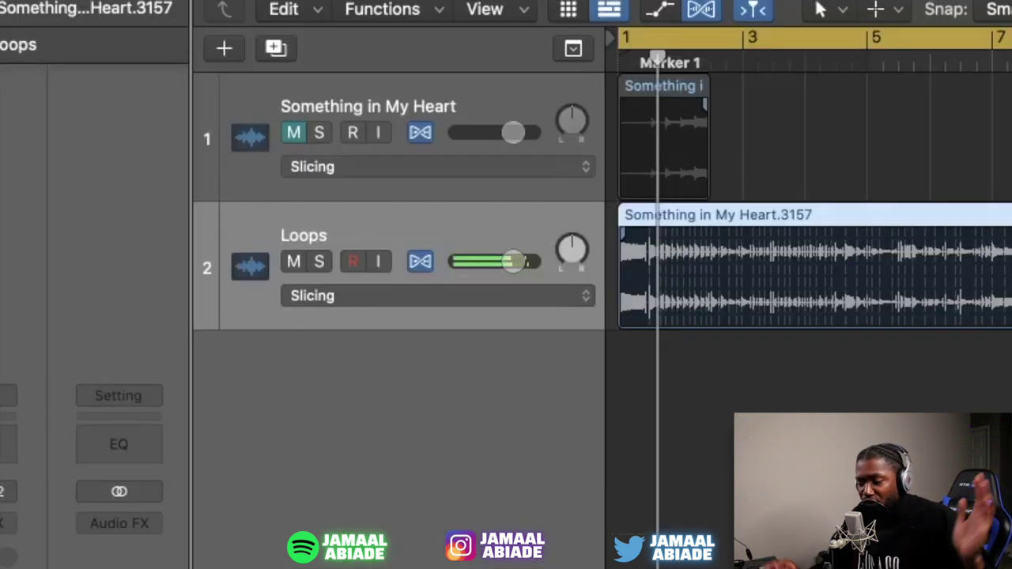
pyautogui.click(383, 296)
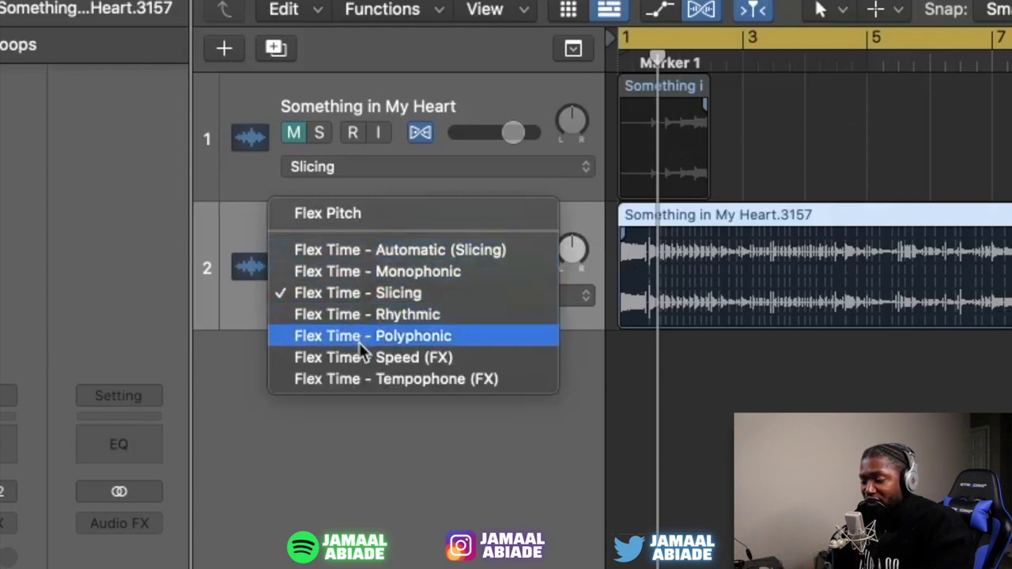
pyautogui.click(359, 355)
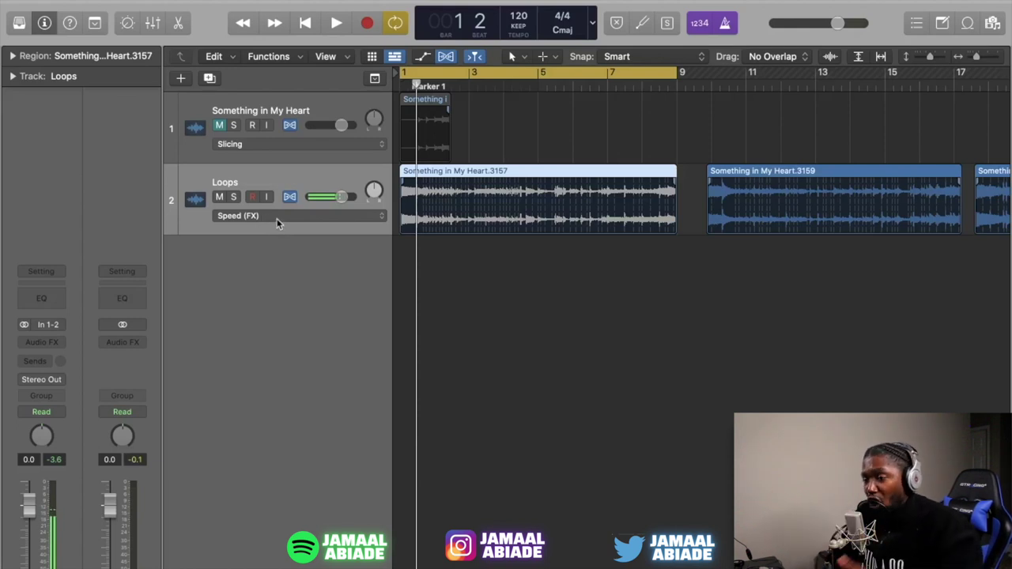
# Set the project tempo to 100 and play the loop from bar 1.
pyautogui.doubleClick(527, 16)
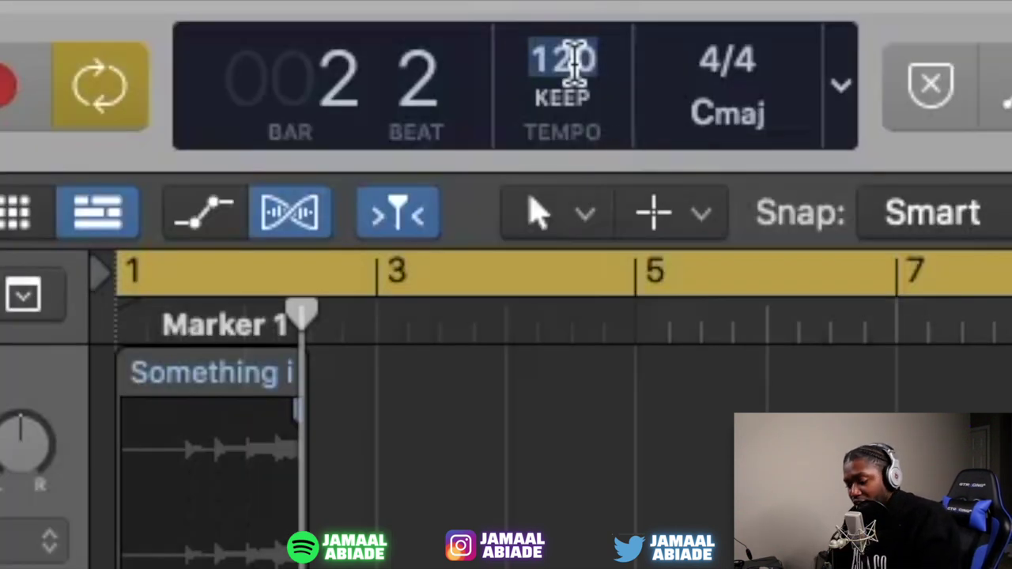
pyautogui.write('100')
pyautogui.press('Return')
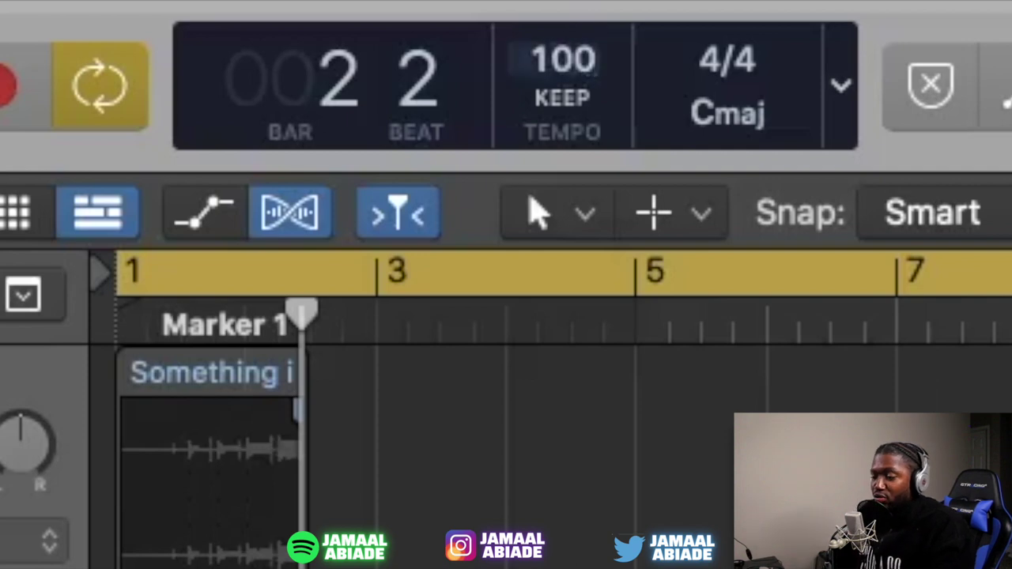
pyautogui.press('Return')
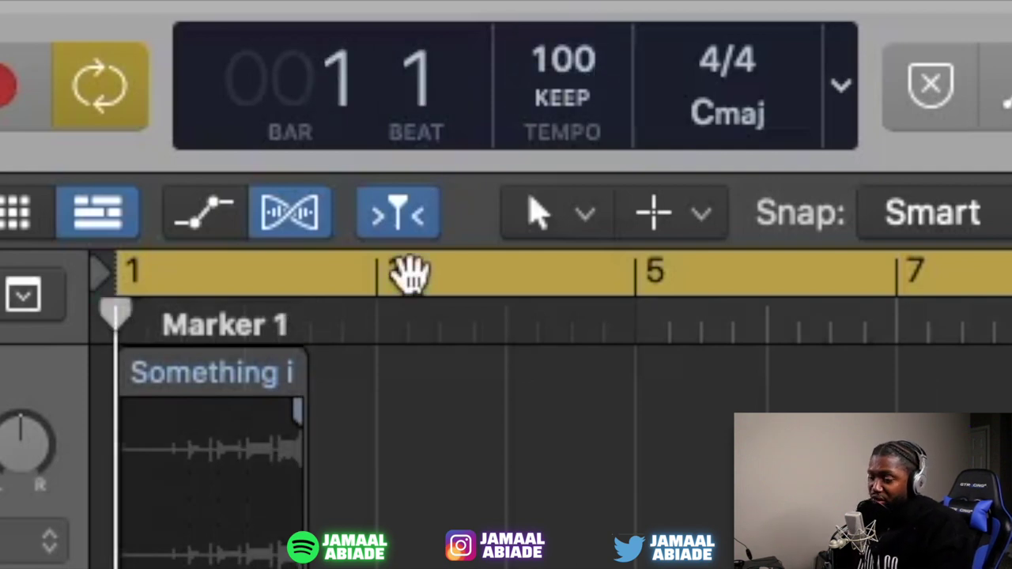
pyautogui.press('space')
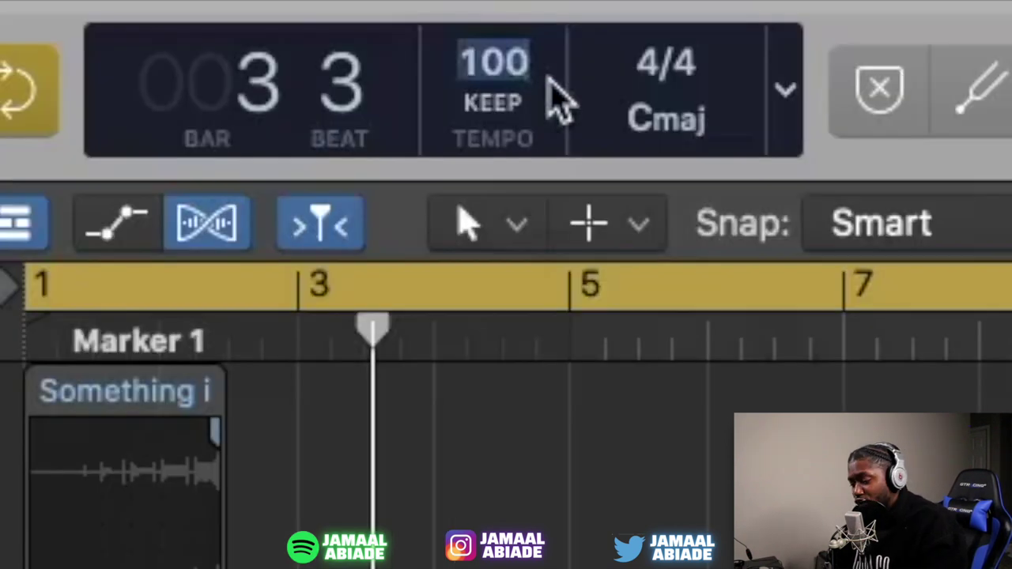
# Set the project tempo to 139 and play the loop at that speed.
pyautogui.write('139')
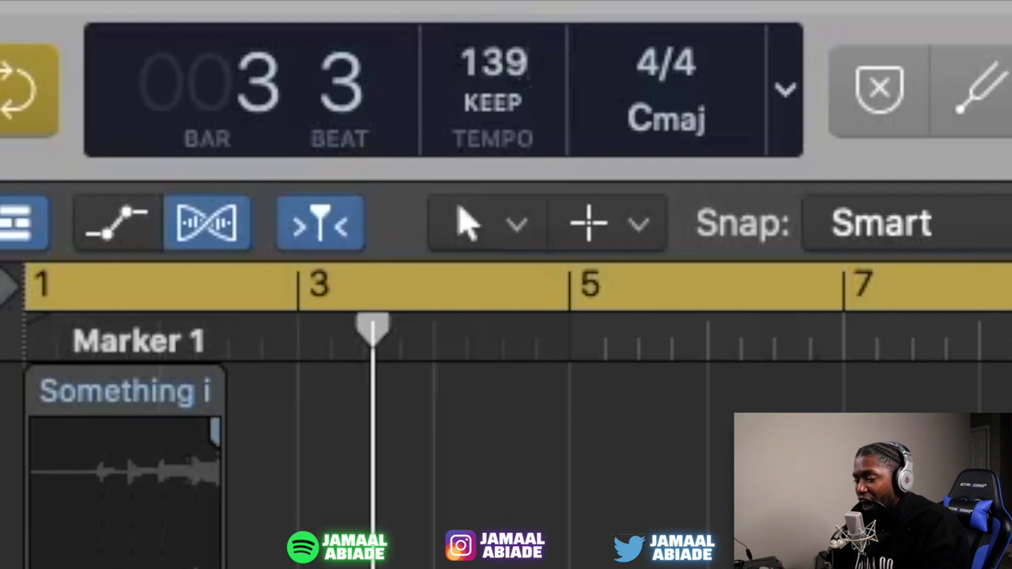
pyautogui.press('Return')
pyautogui.press('space')
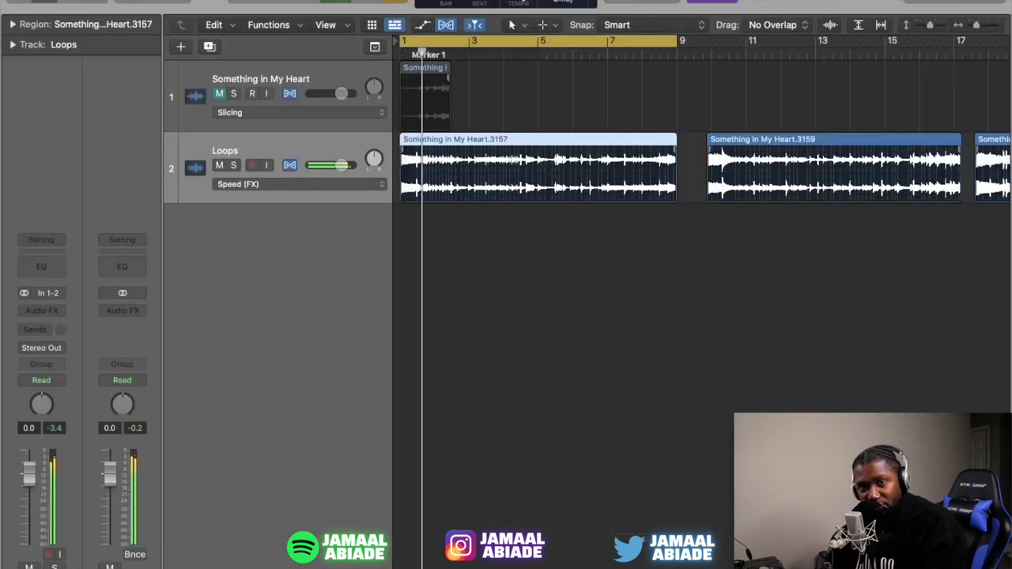
# Review the flex modes available for the Loops track and keep Speed (FX).
pyautogui.click(331, 185)
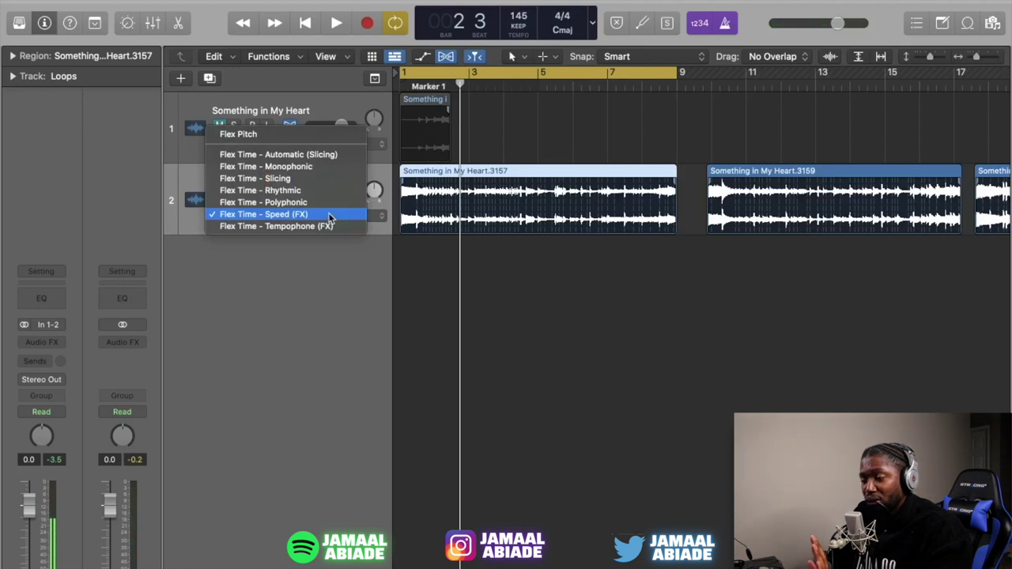
pyautogui.click(318, 203)
pyautogui.click(312, 216)
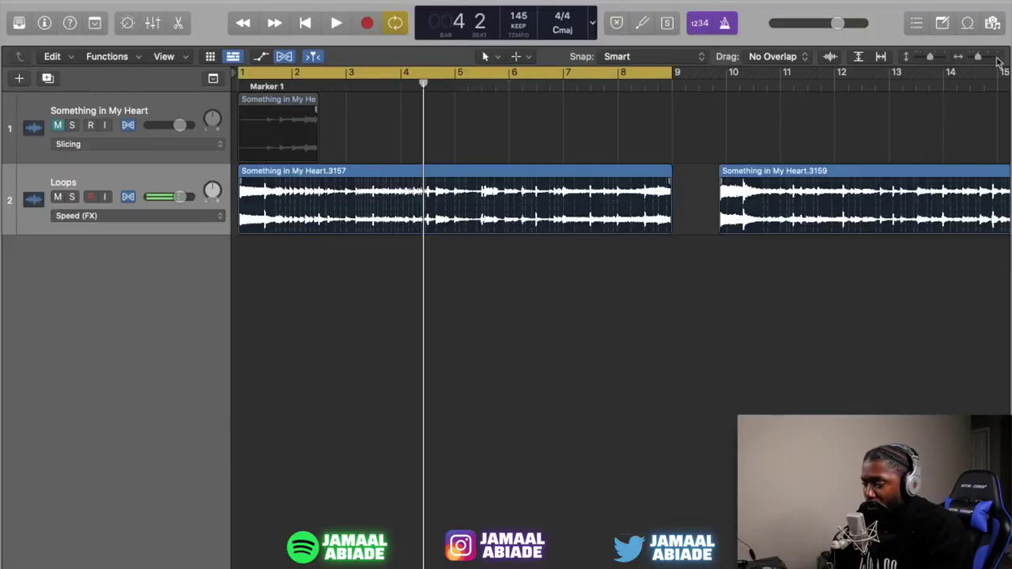
# Open the file browser and go to the SNARE folder under Desktop, Production, DRUM KITS, Favorites.
pyautogui.click(991, 24)
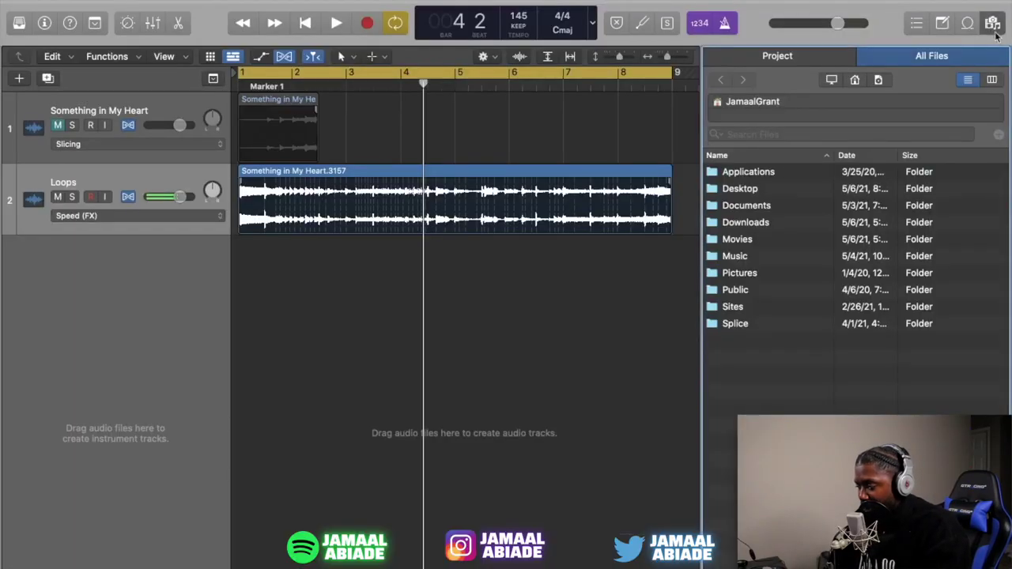
pyautogui.click(992, 23)
pyautogui.click(992, 24)
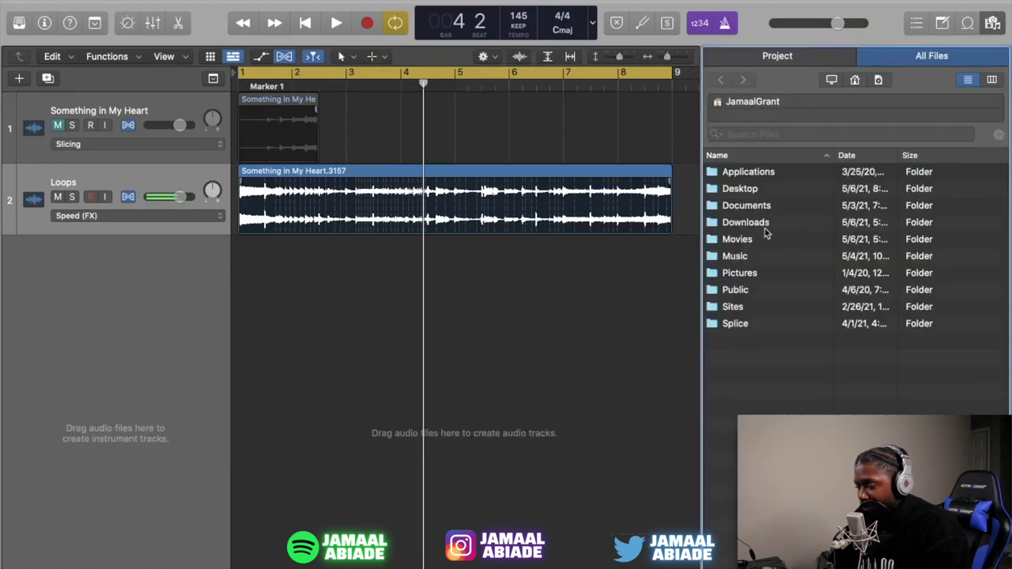
pyautogui.doubleClick(740, 189)
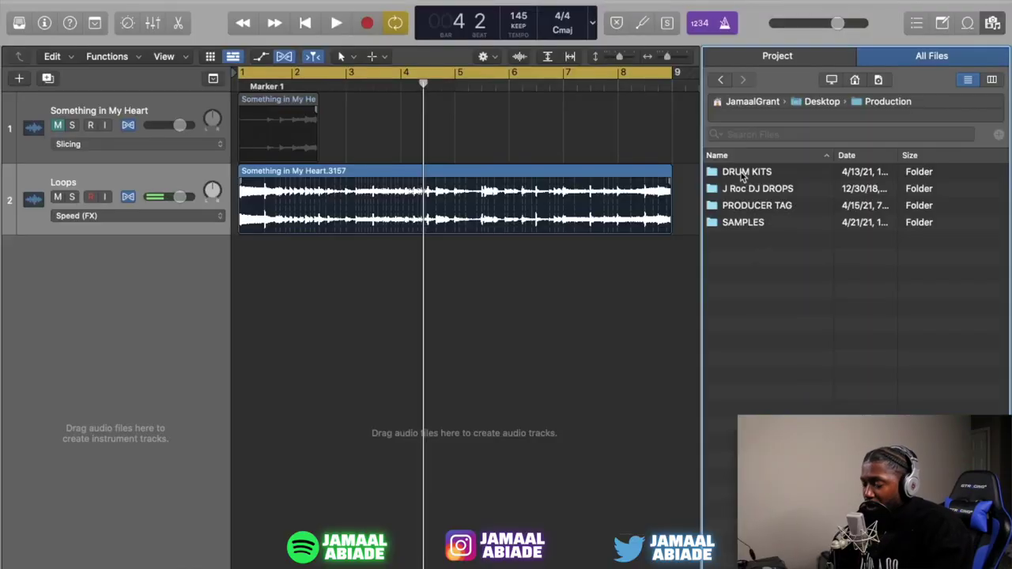
pyautogui.doubleClick(745, 172)
pyautogui.doubleClick(743, 339)
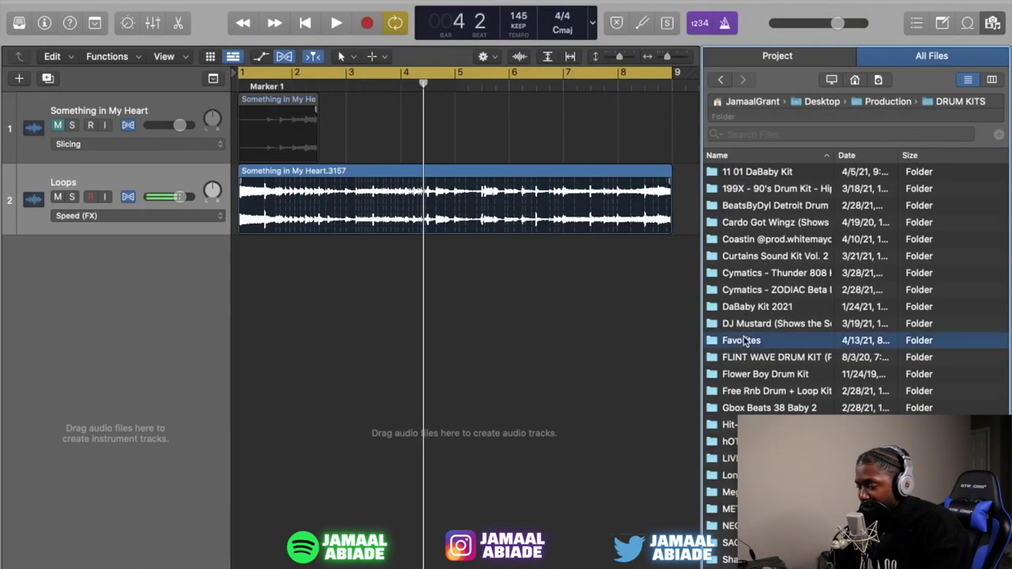
pyautogui.click(742, 190)
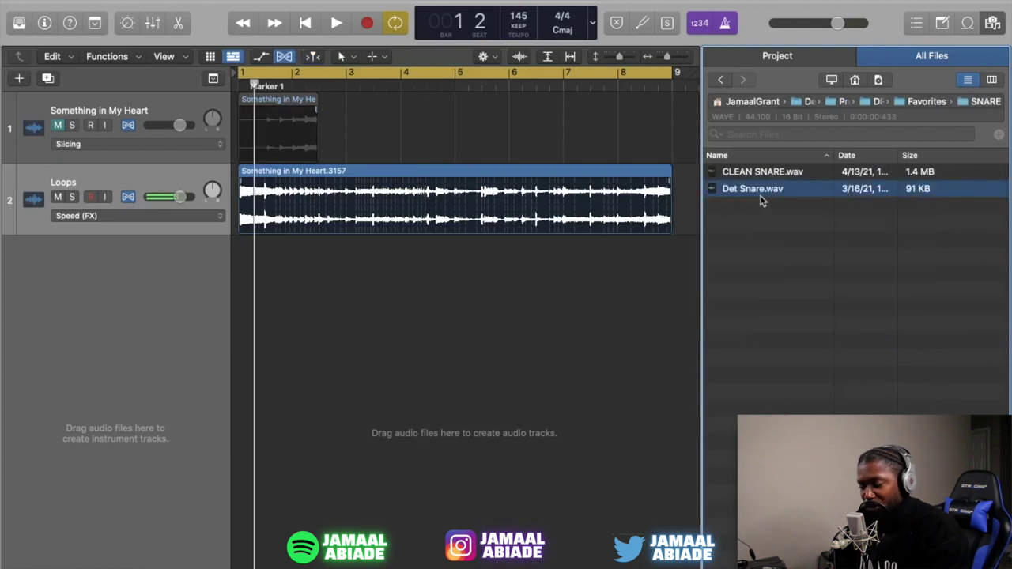
# Load Det Snare.wav into Quick Sampler in One Shot mode on a new track and set its polyphony to Mono.
pyautogui.moveTo(760, 197); pyautogui.dragTo(140, 274)
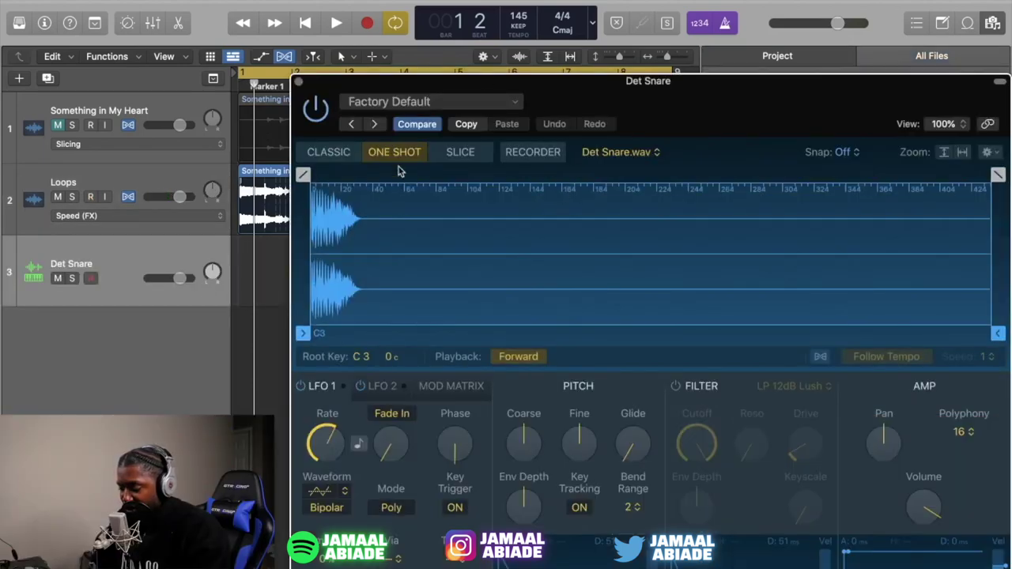
pyautogui.click(961, 432)
pyautogui.click(963, 315)
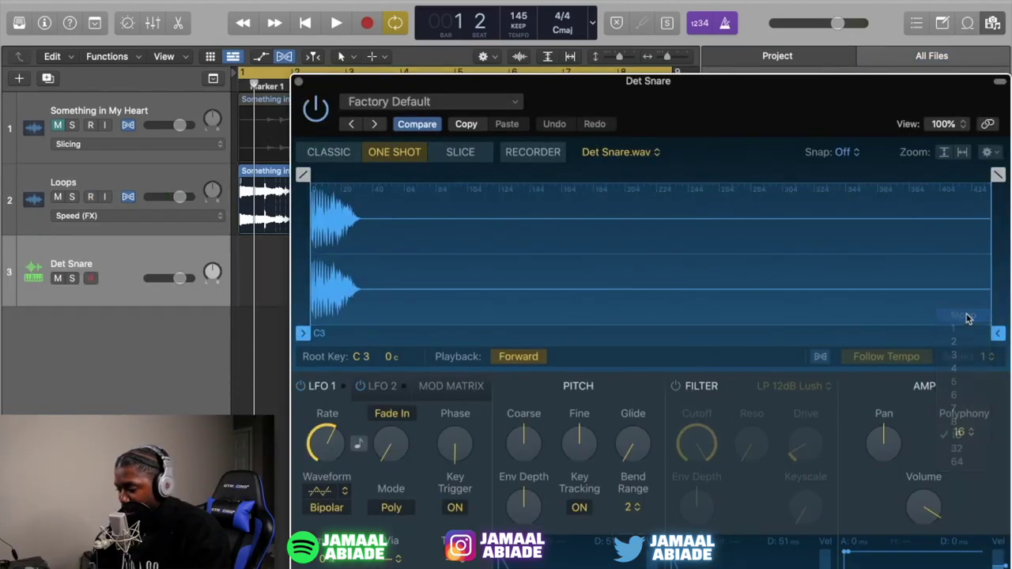
pyautogui.click(298, 82)
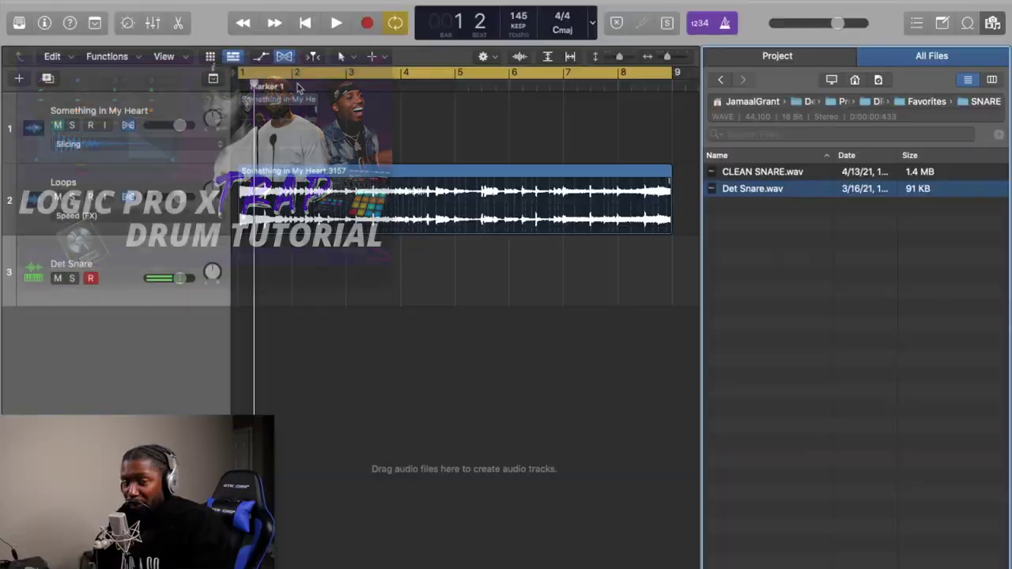
# Record one Det Snare hit per bar across bars 1 to 8 with Musical Typing.
pyautogui.press('super+k')
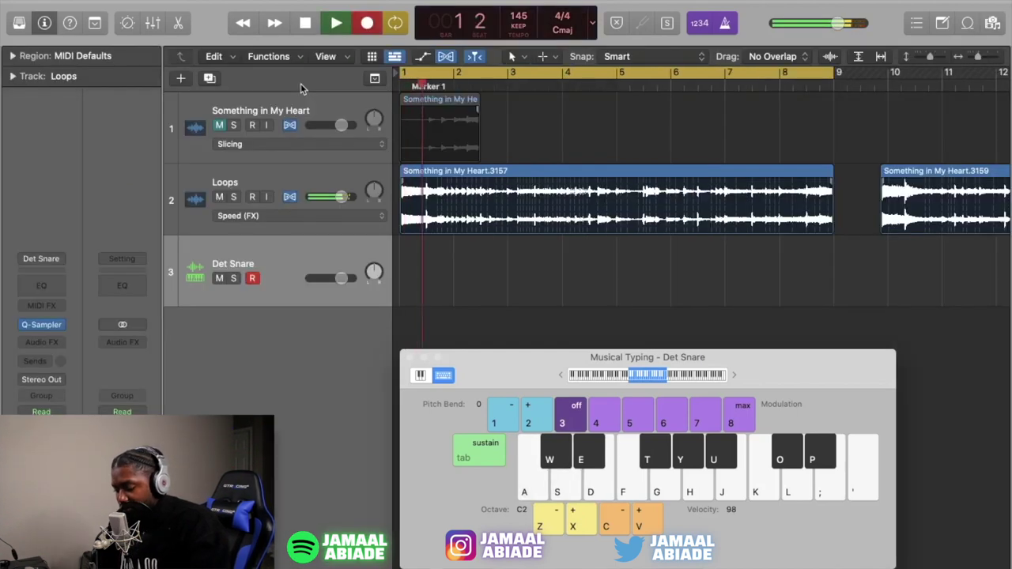
pyautogui.press('a')
pyautogui.press('a')
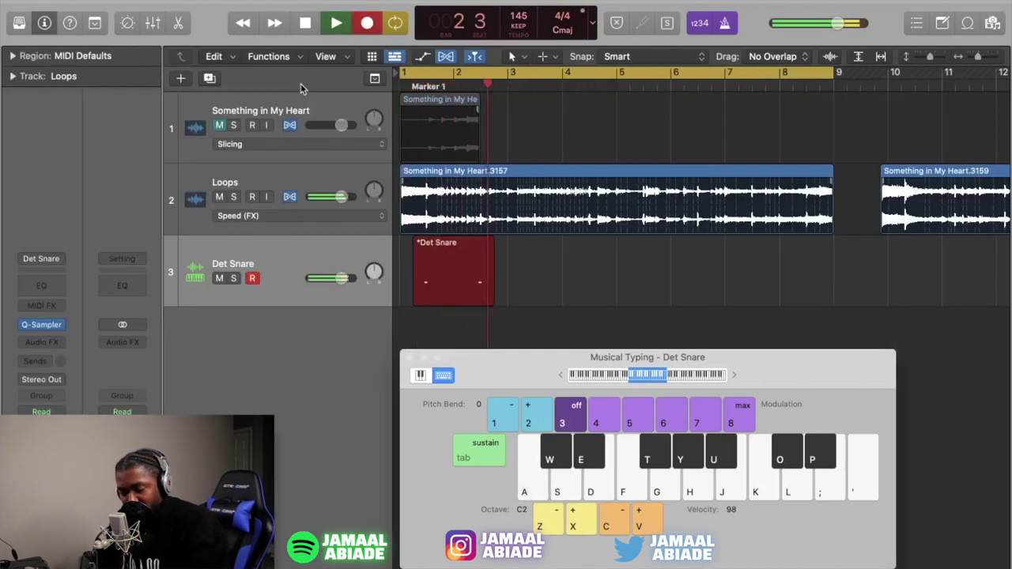
pyautogui.press('a')
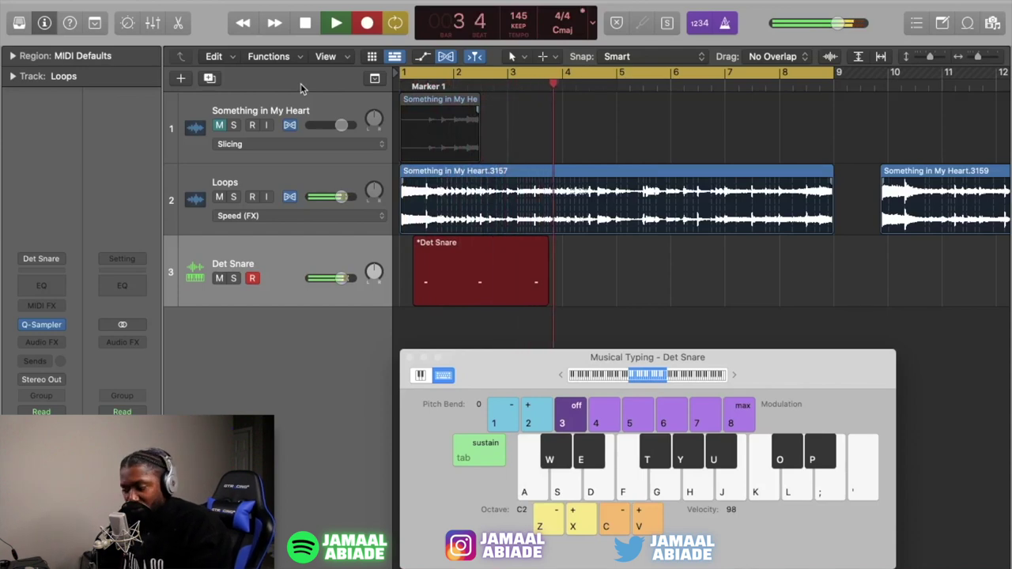
pyautogui.press('space')
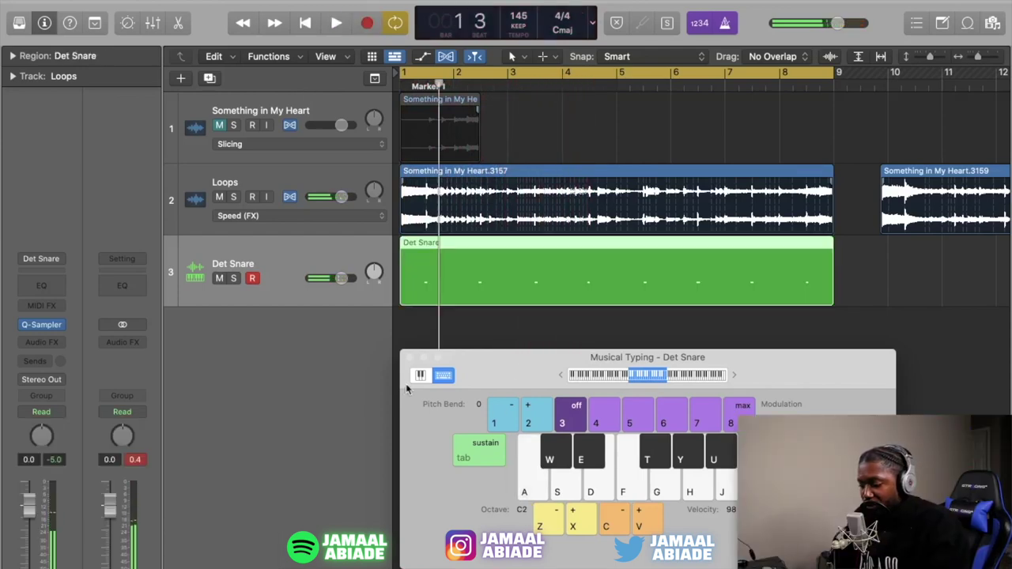
# Quantize all of the recorded Det Snare notes in the Piano Roll and put away Musical Typing.
pyautogui.click(410, 358)
pyautogui.doubleClick(469, 282)
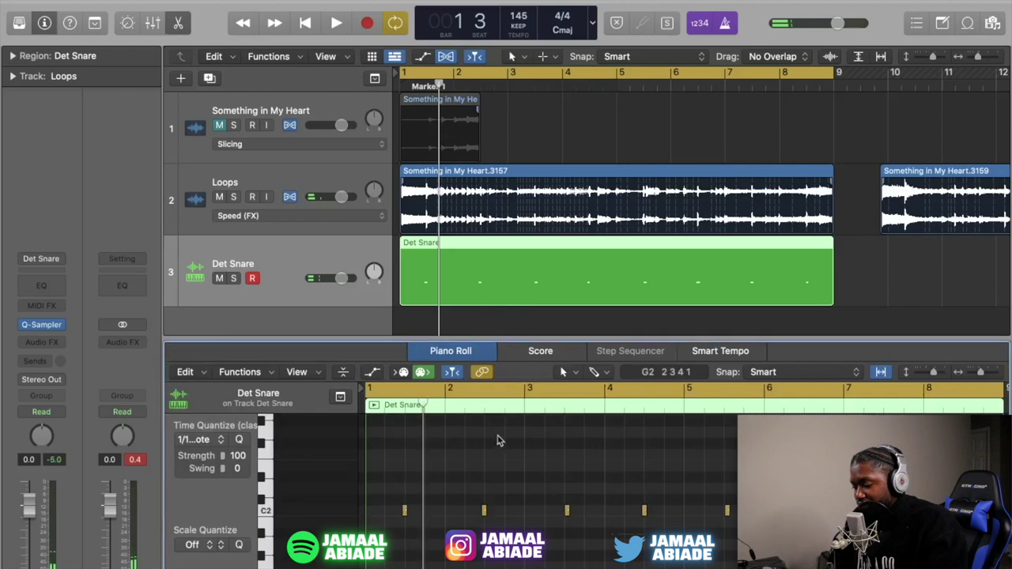
pyautogui.press('super+a')
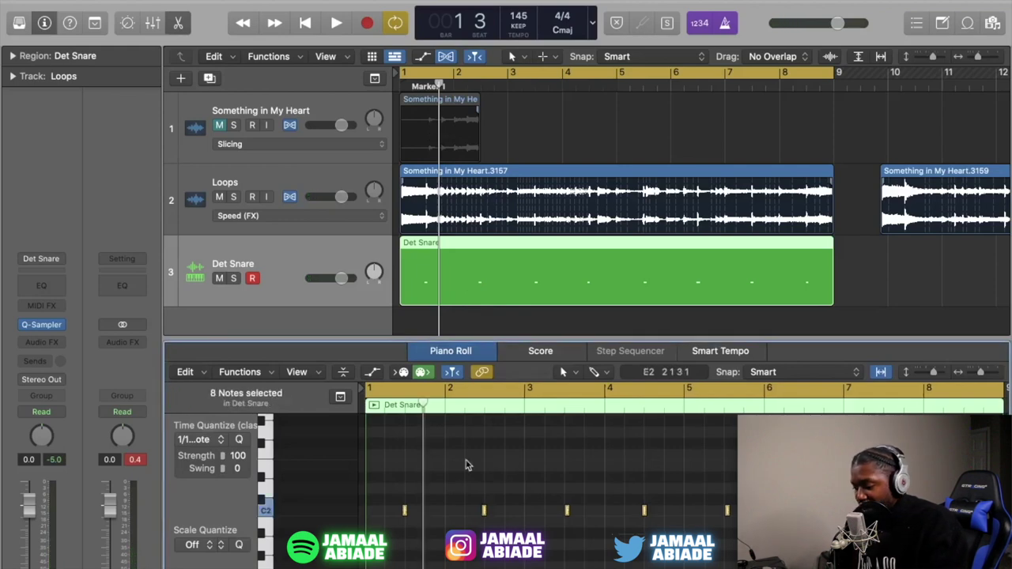
pyautogui.click(240, 440)
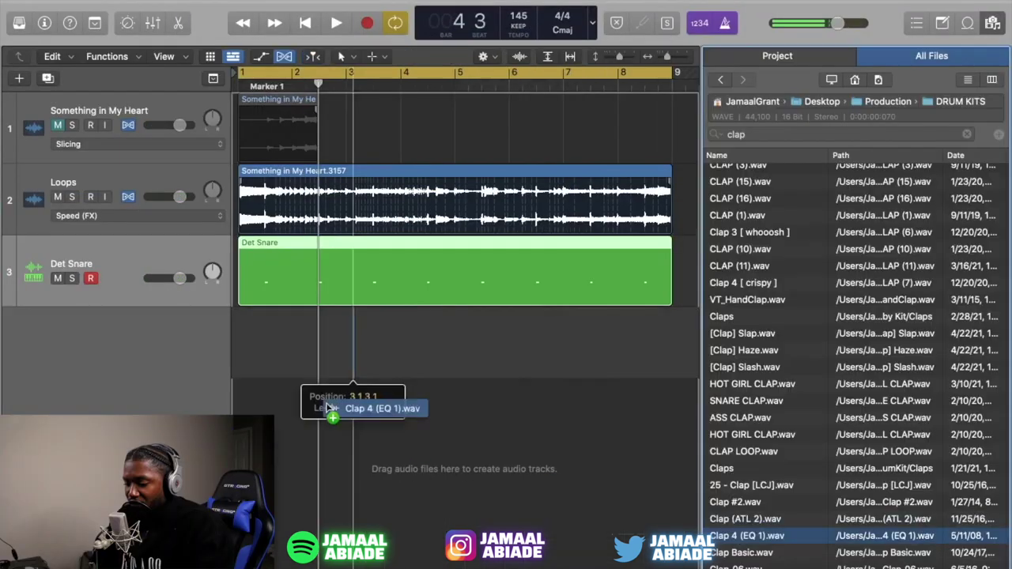
# Load Clap 4 (EQ 1).wav into Quick Sampler on a new track below Det Snare and set its polyphony to Mono.
pyautogui.moveTo(335, 406); pyautogui.dragTo(141, 345)
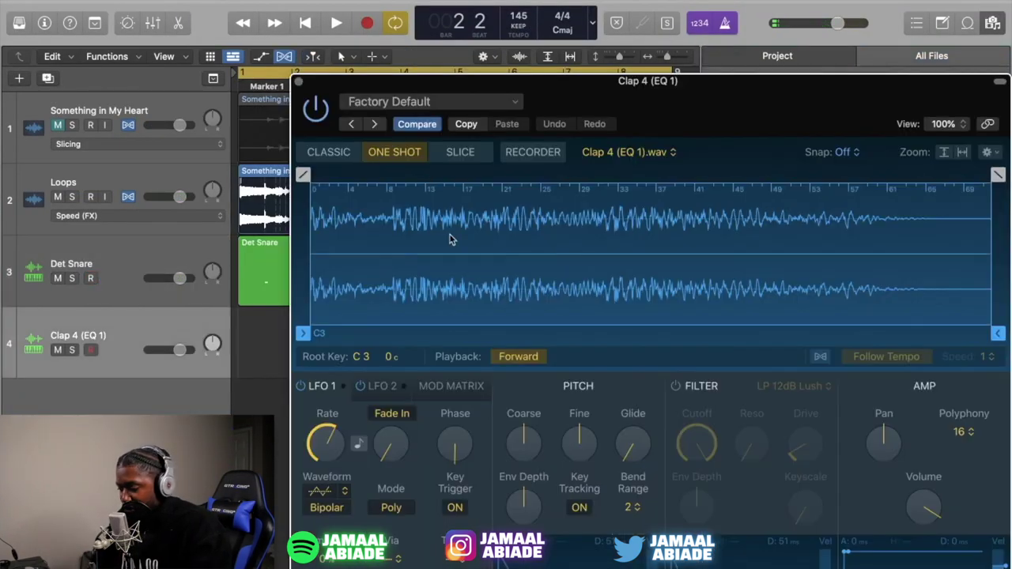
pyautogui.click(960, 431)
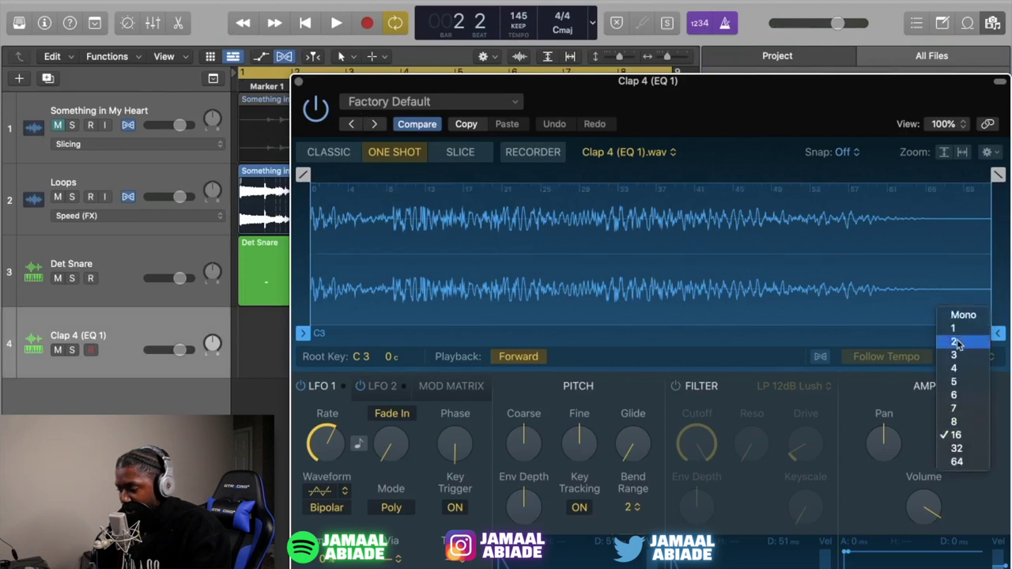
pyautogui.click(959, 318)
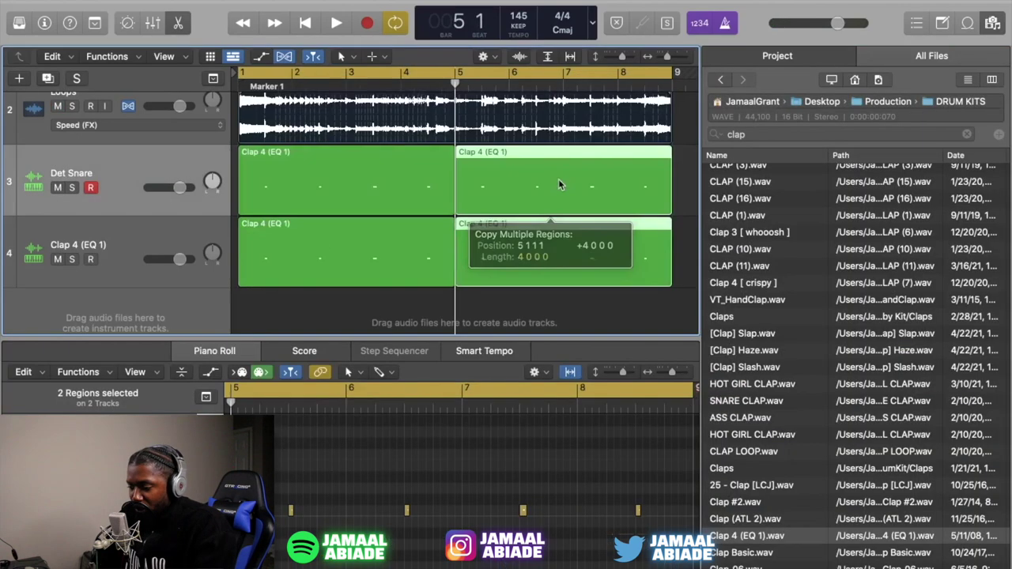
# Copy the four-bar regions on the Det Snare and Clap 4 (EQ 1) tracks to bar 5 and play the result.
pyautogui.moveTo(559, 179); pyautogui.dragTo(558, 179)
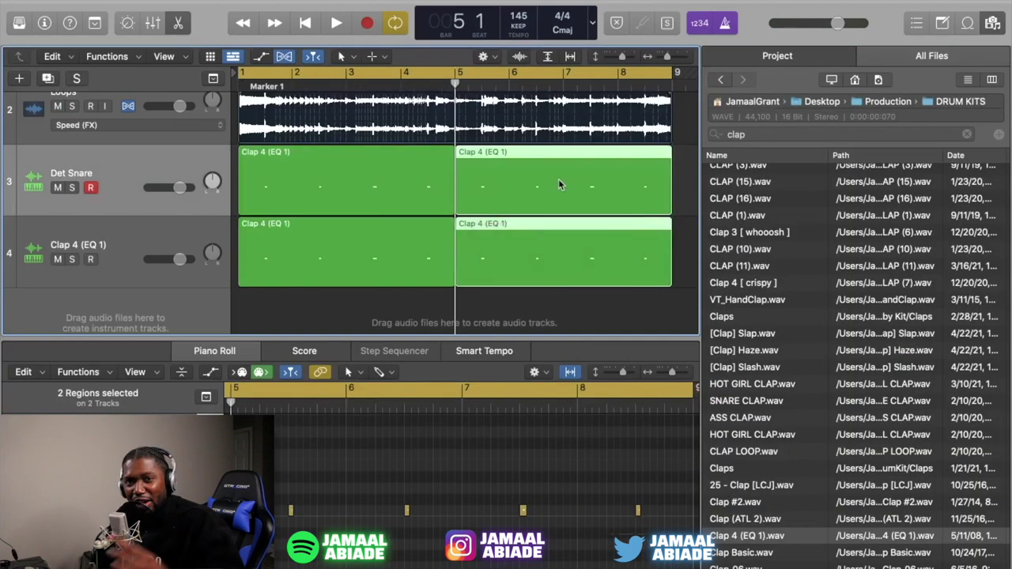
pyautogui.press('space')
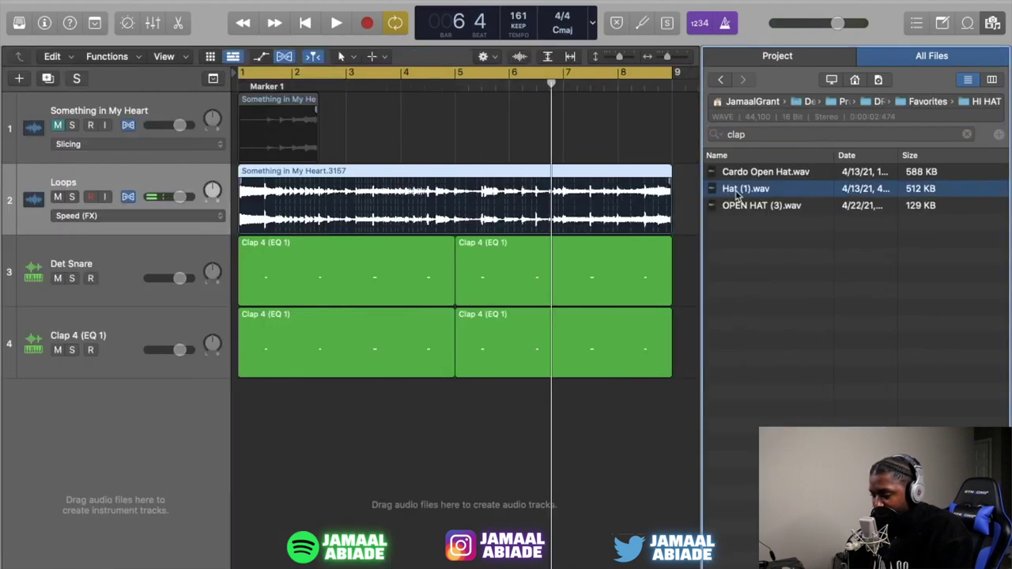
# Load Hat (1).wav onto a new instrument track below the clap and audition it with Musical Typing.
pyautogui.moveTo(737, 195); pyautogui.dragTo(163, 421)
pyautogui.press('super+k')
pyautogui.press('a')
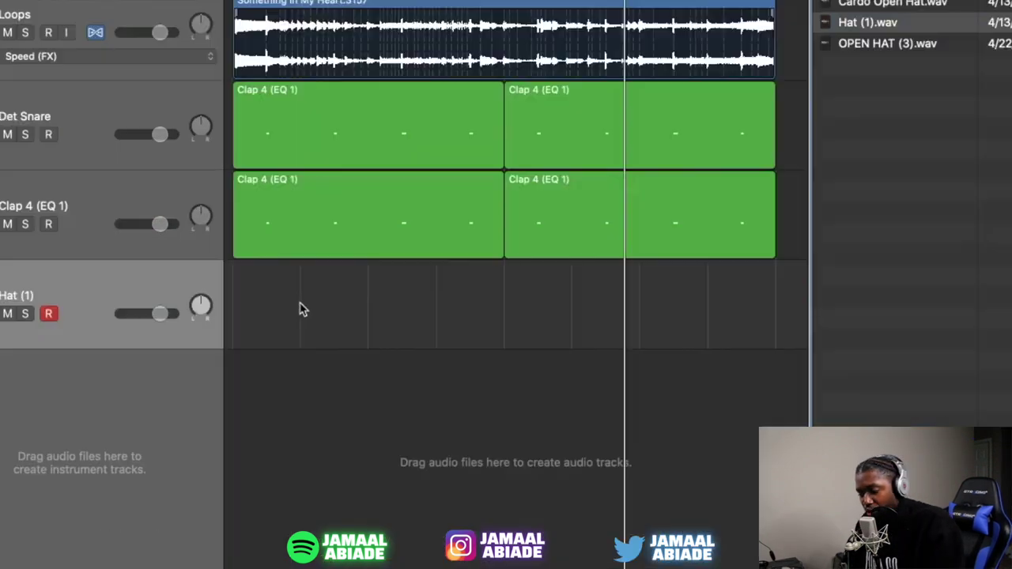
# Create a pattern region at bar 1 on the Hat (1) track and turn on its first eight steps.
pyautogui.rightClick(283, 417)
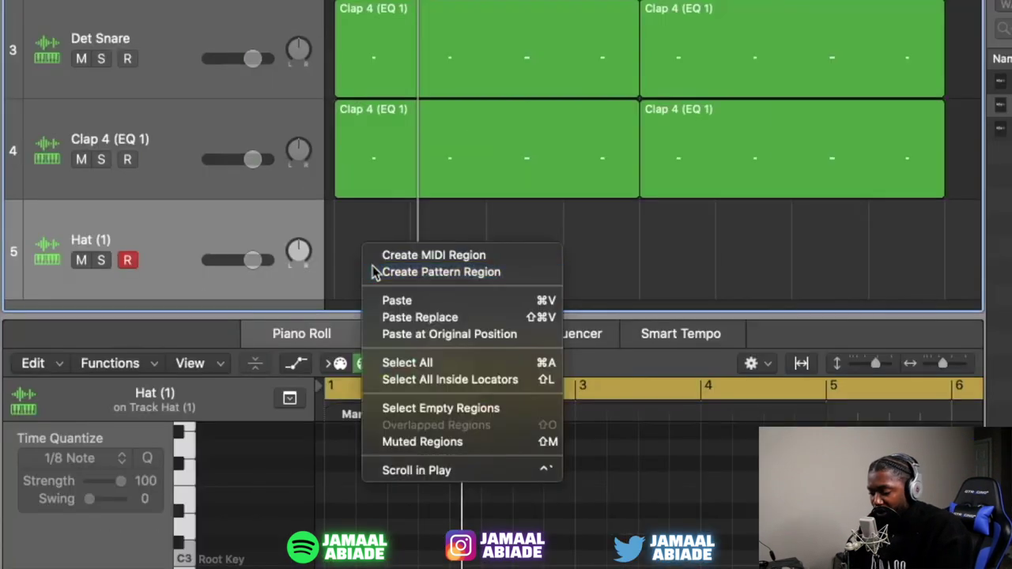
pyautogui.click(310, 326)
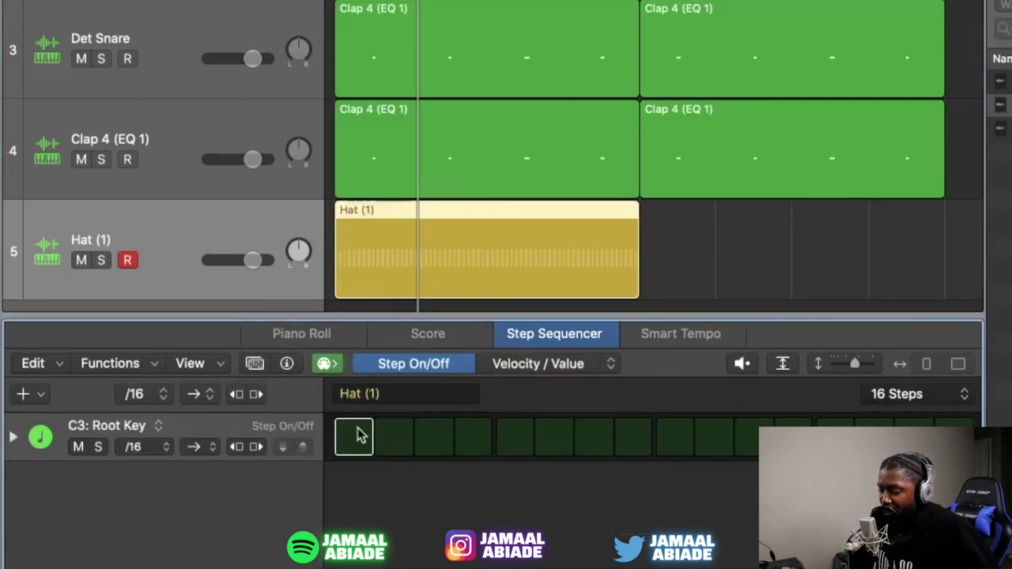
pyautogui.moveTo(356, 433); pyautogui.dragTo(628, 451)
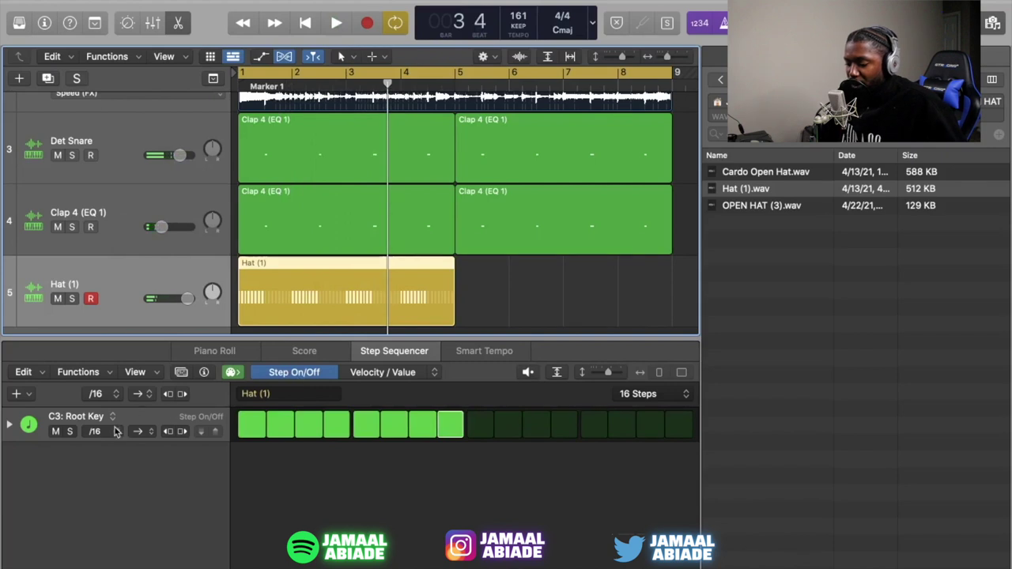
# Set the hat row's step rate to /8 and the pattern length to 32 steps, and show the whole pattern without the file browser.
pyautogui.click(96, 432)
pyautogui.click(94, 420)
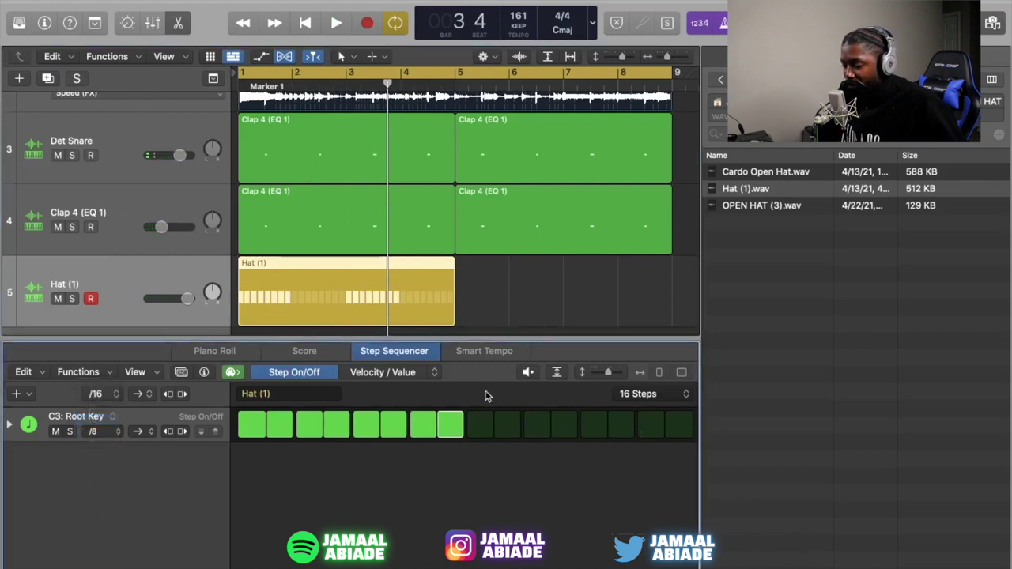
pyautogui.click(650, 394)
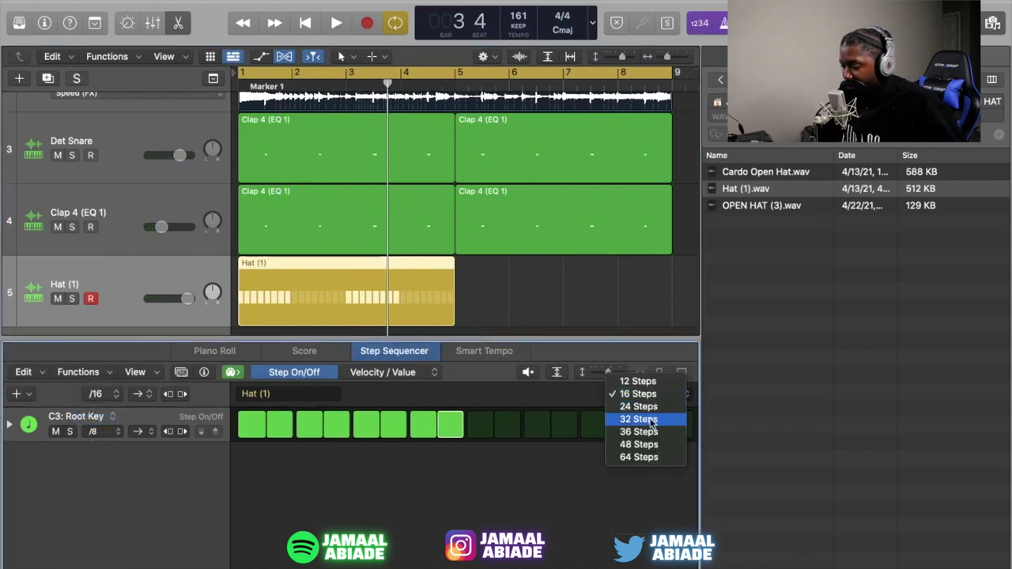
pyautogui.click(639, 420)
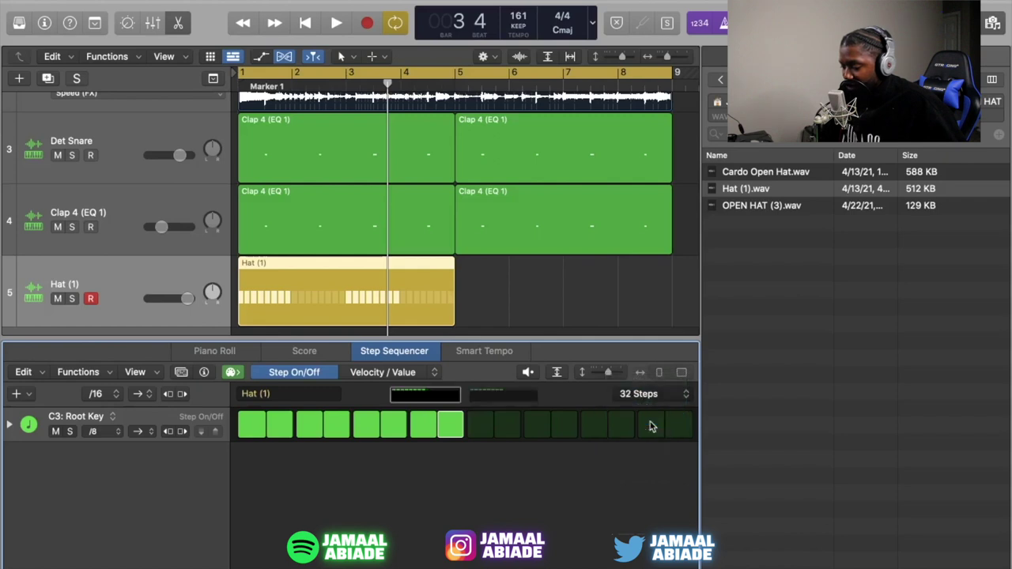
pyautogui.click(994, 19)
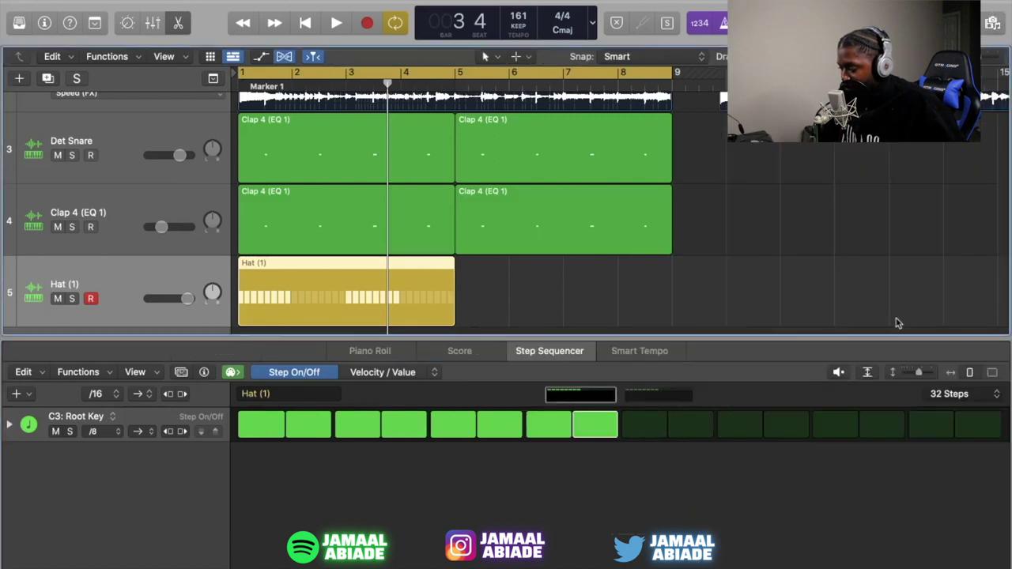
pyautogui.click(969, 374)
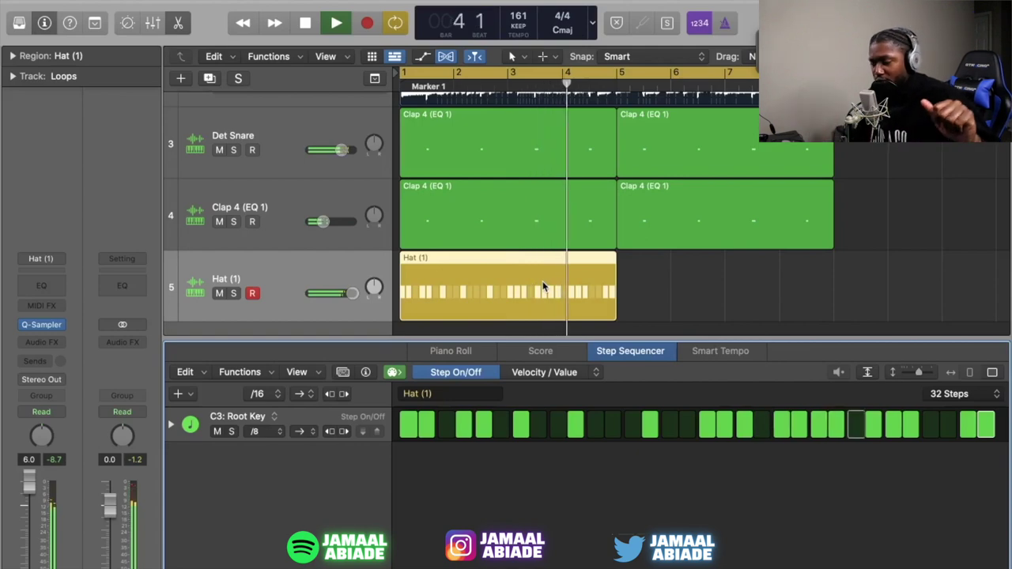
# Copy the four-bar hat pattern region to bar 5 and play the beat from the start.
pyautogui.click(546, 277)
pyautogui.press('space')
pyautogui.moveTo(514, 266); pyautogui.dragTo(732, 256)
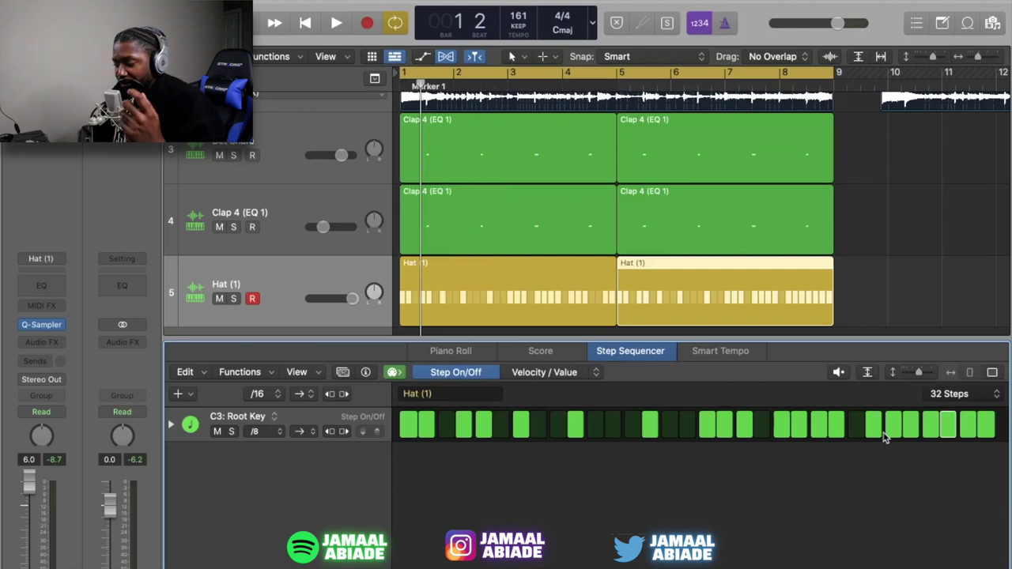
pyautogui.press('Return')
pyautogui.click(860, 292)
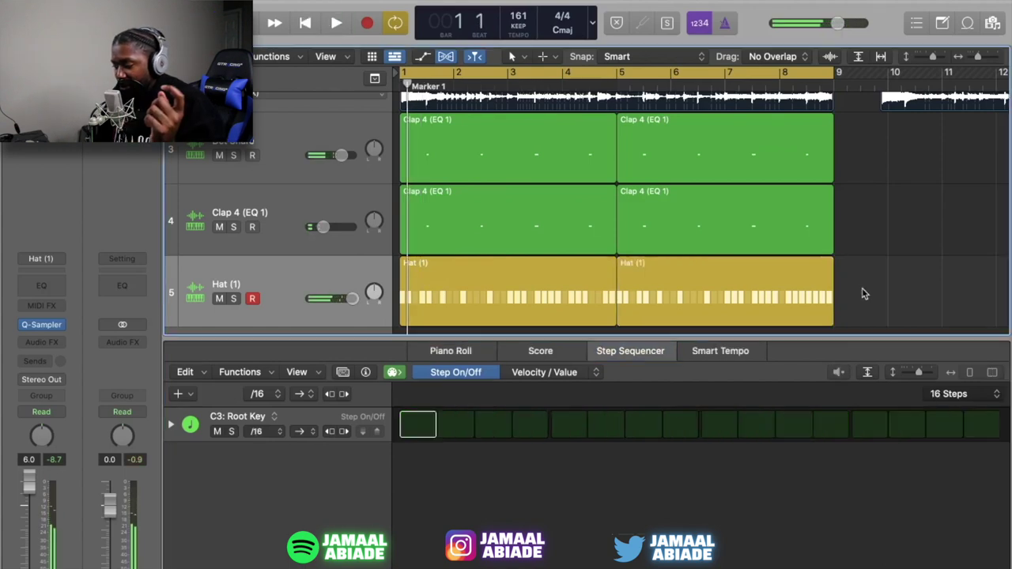
# Convert both hat pattern regions to MIDI regions.
pyautogui.click(802, 269)
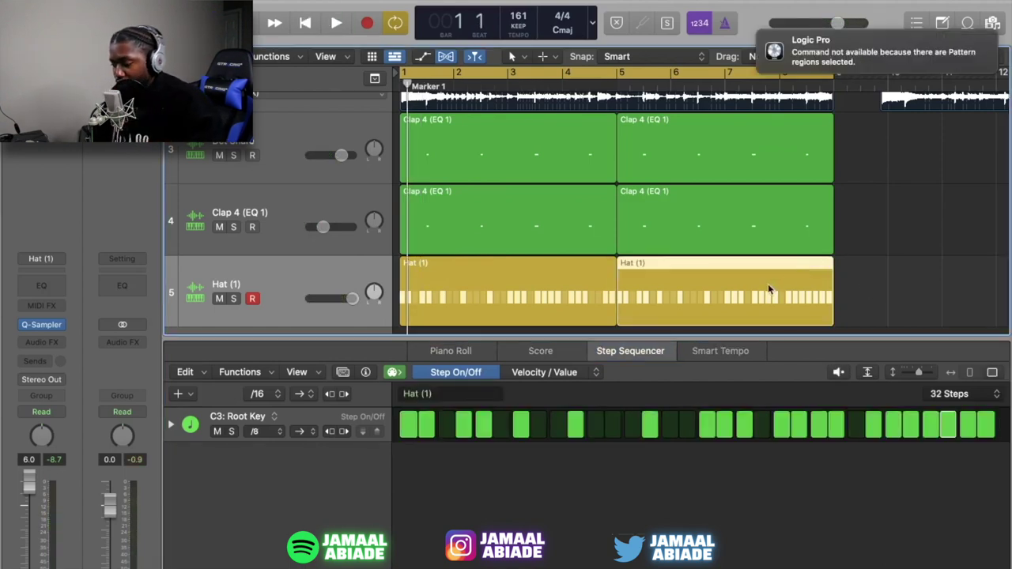
pyautogui.rightClick(768, 289)
pyautogui.click(797, 291)
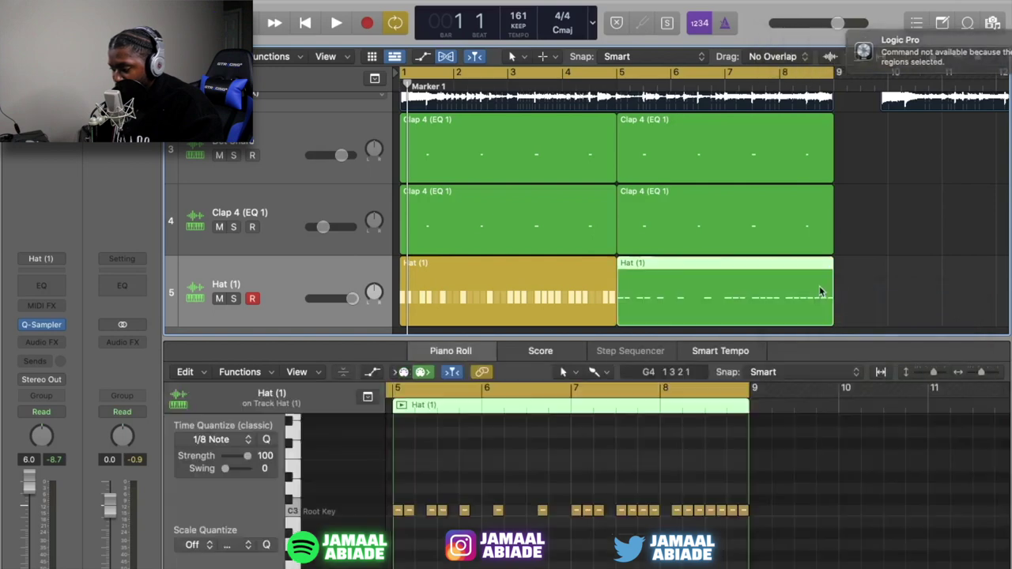
pyautogui.click(563, 271)
pyautogui.rightClick(563, 271)
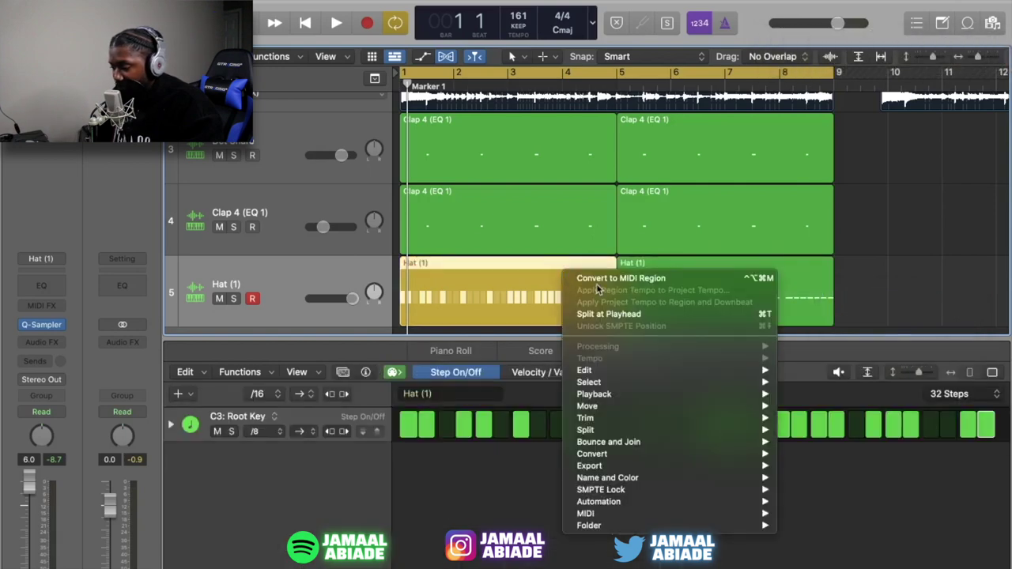
pyautogui.click(598, 278)
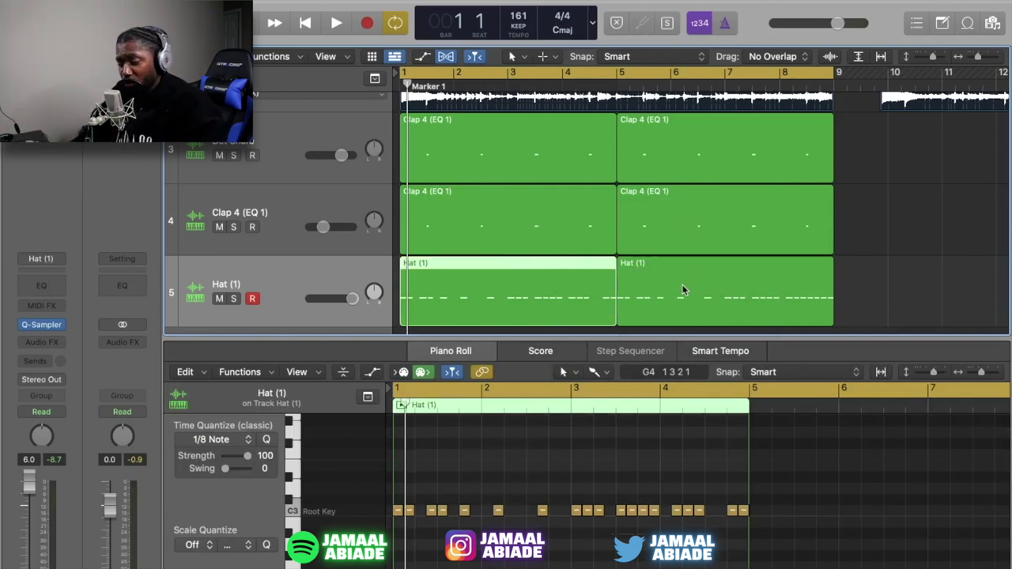
# Place the snare, clap and hat regions at bar 9 under the second loop and adjust the Clap 4 (EQ 1) track's volume.
pyautogui.press('x')
pyautogui.press('x')
pyautogui.press('i')
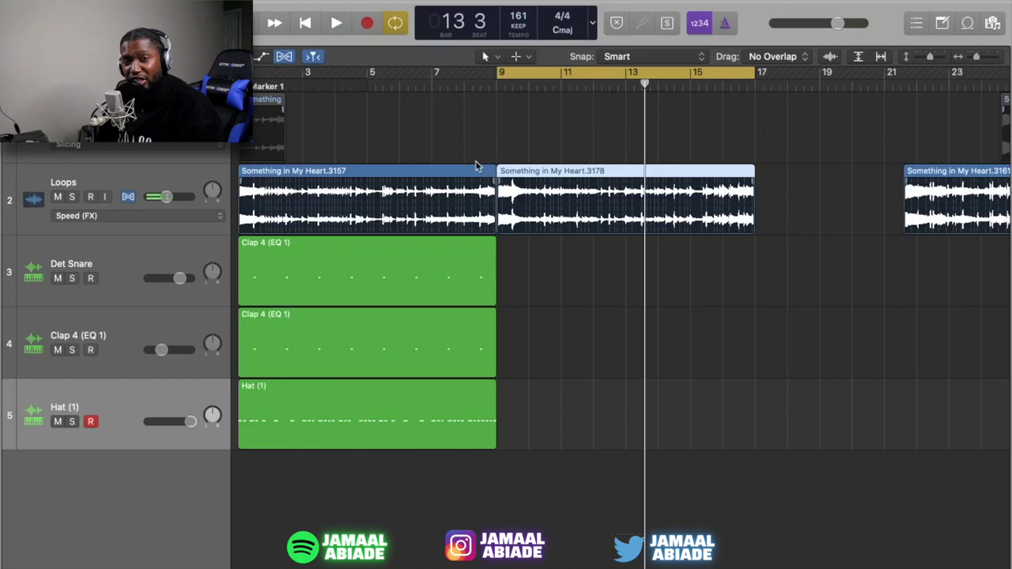
pyautogui.click(472, 102)
pyautogui.scroll(5, 474, 102)
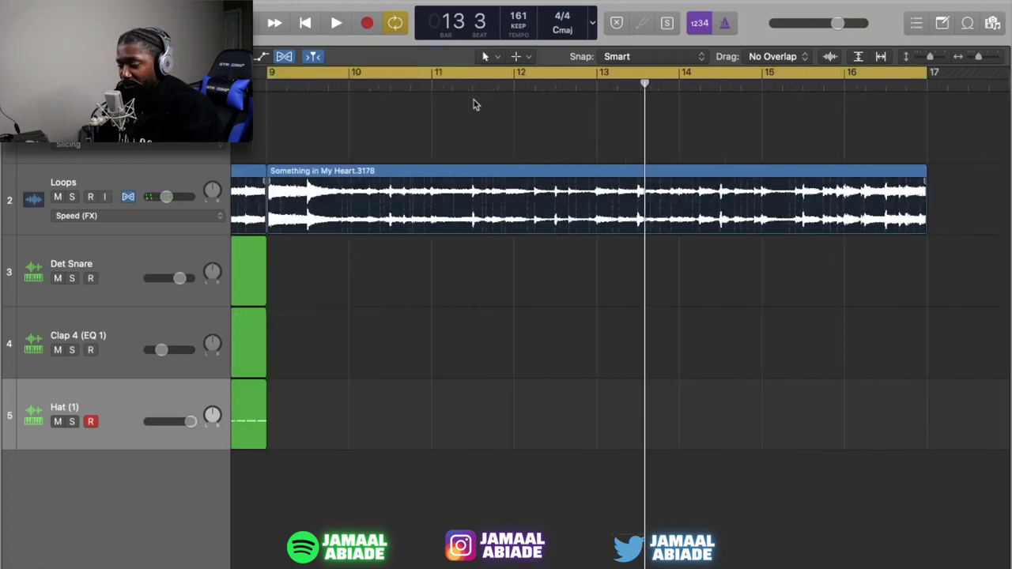
pyautogui.scroll(-5, 475, 102)
pyautogui.moveTo(562, 392); pyautogui.dragTo(586, 283)
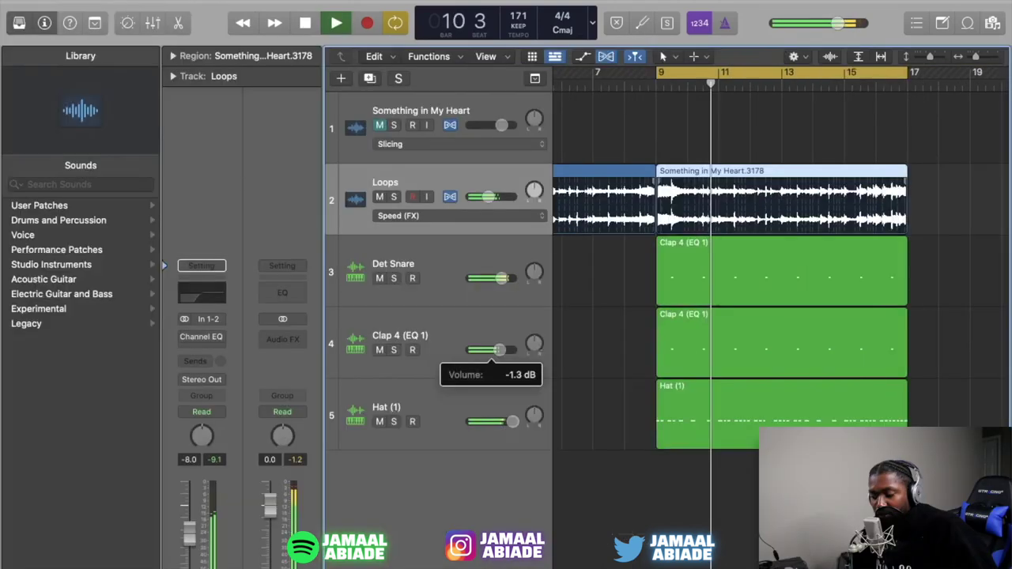
pyautogui.moveTo(506, 351); pyautogui.dragTo(497, 351)
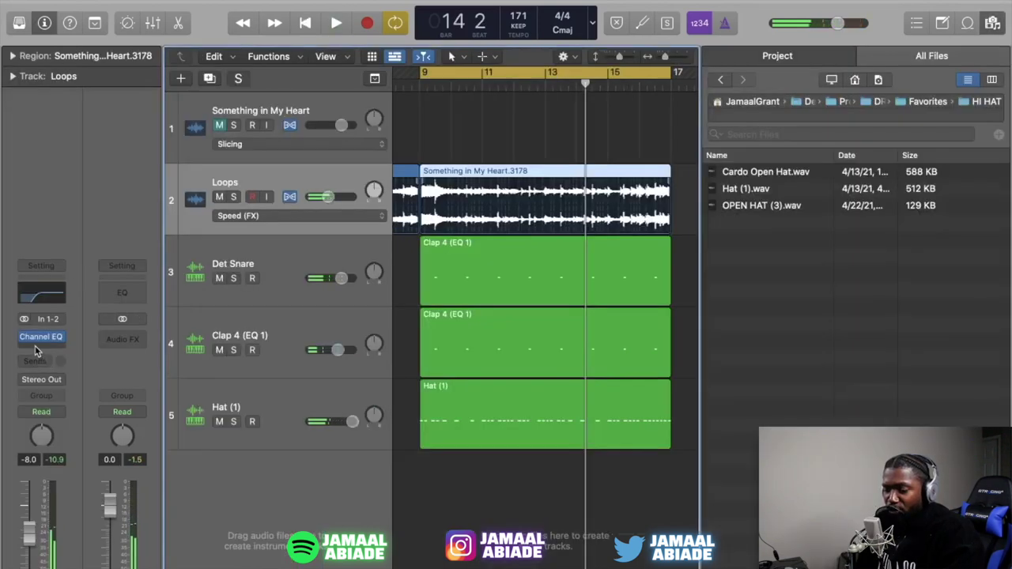
# Add SilverVerb after the Channel EQ on the Loops track and set its output to 79% dry and 43% wet.
pyautogui.click(35, 350)
pyautogui.click(55, 382)
pyautogui.press('space')
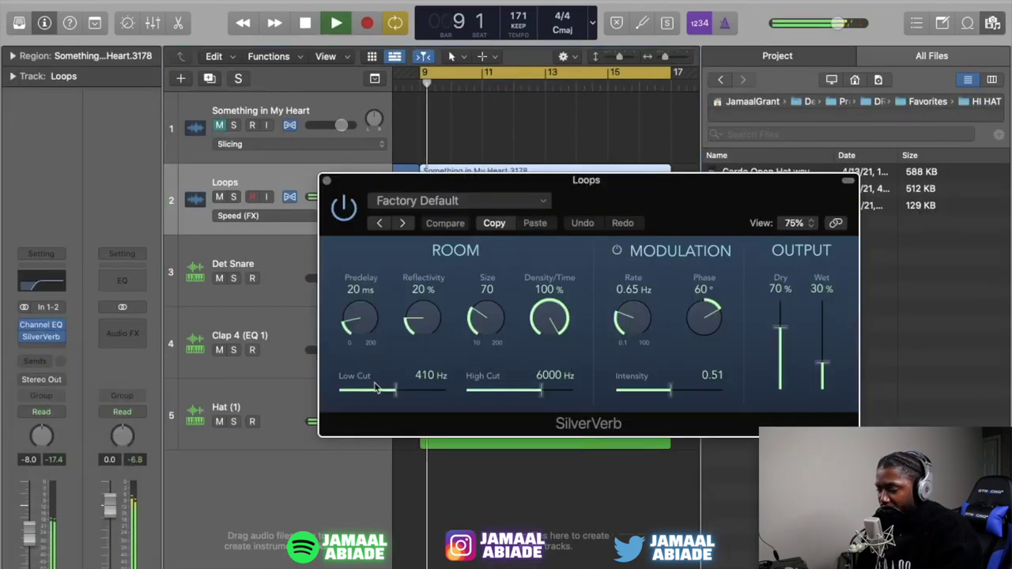
pyautogui.moveTo(779, 326); pyautogui.dragTo(779, 310)
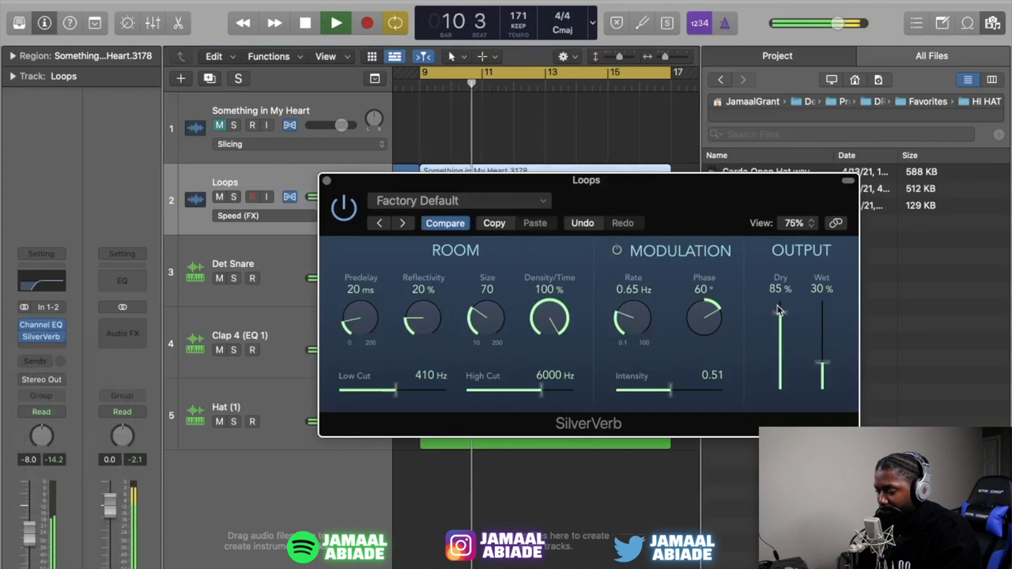
pyautogui.moveTo(823, 361); pyautogui.dragTo(823, 350)
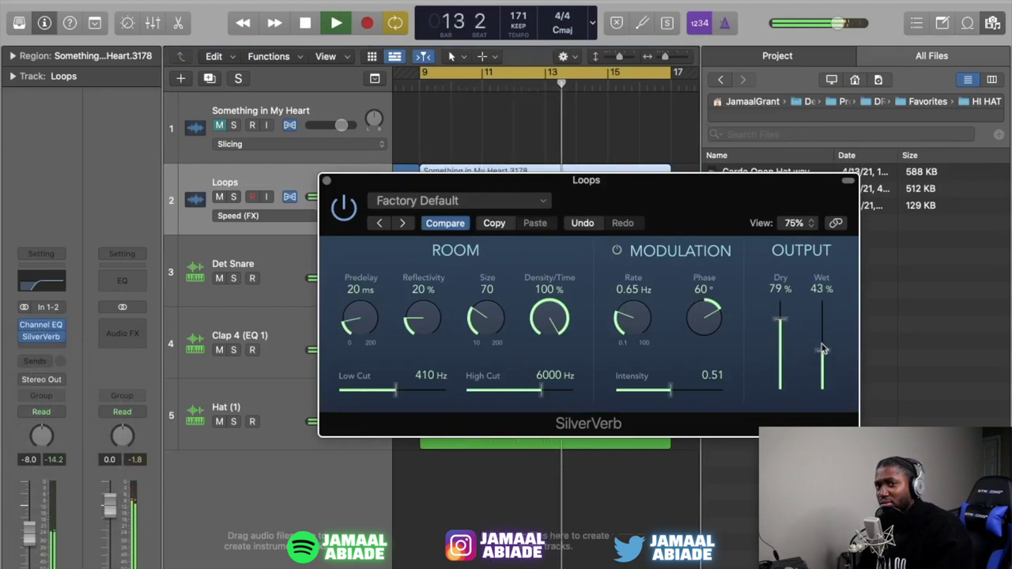
pyautogui.press('space')
pyautogui.press('super+w')
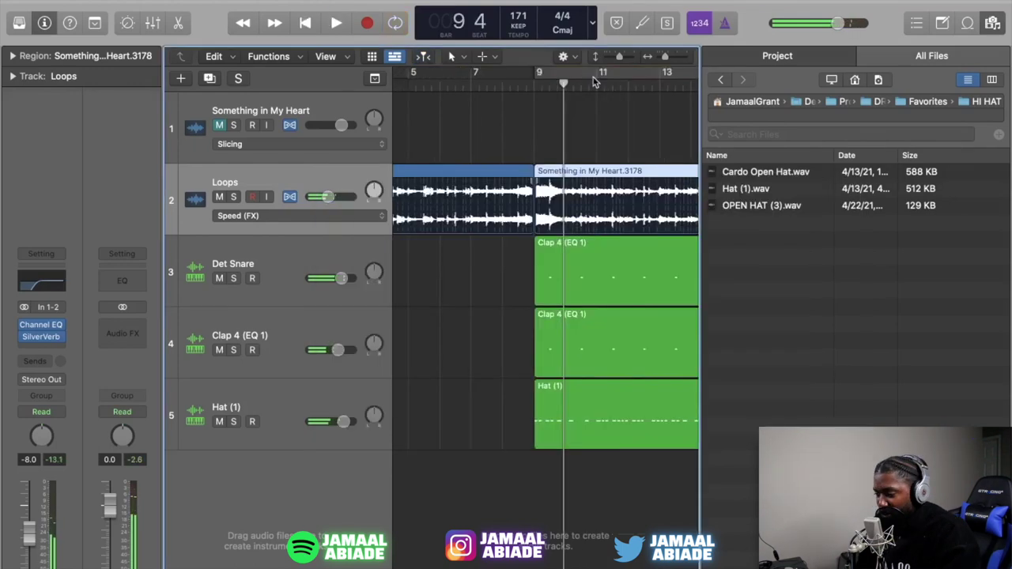
# Return the playhead to bar 9, load [Kick] Hitter.wav onto an instrument track, and bring up Musical Typing and the Piano Roll.
pyautogui.click(530, 84)
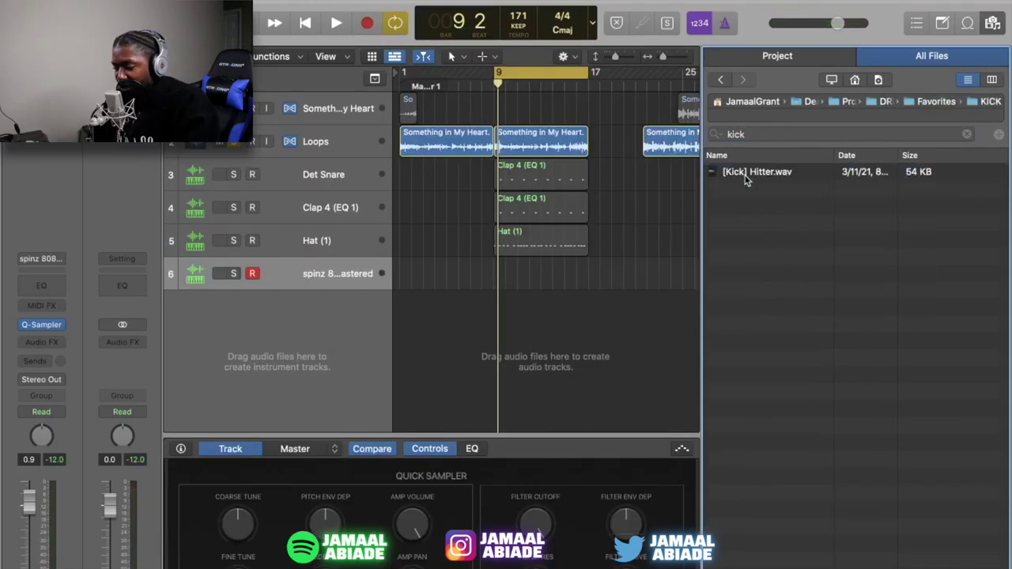
pyautogui.moveTo(746, 181); pyautogui.dragTo(277, 348)
pyautogui.press('super+k')
pyautogui.press('p')
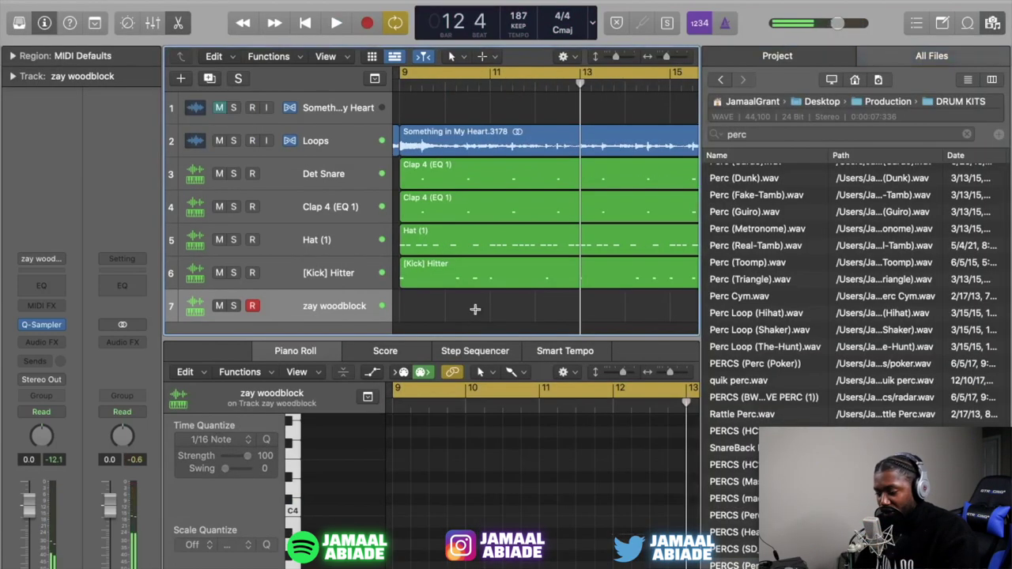
# Record a percussion part on the zay woodblock track over the loop starting at bar 9.
pyautogui.press('r')
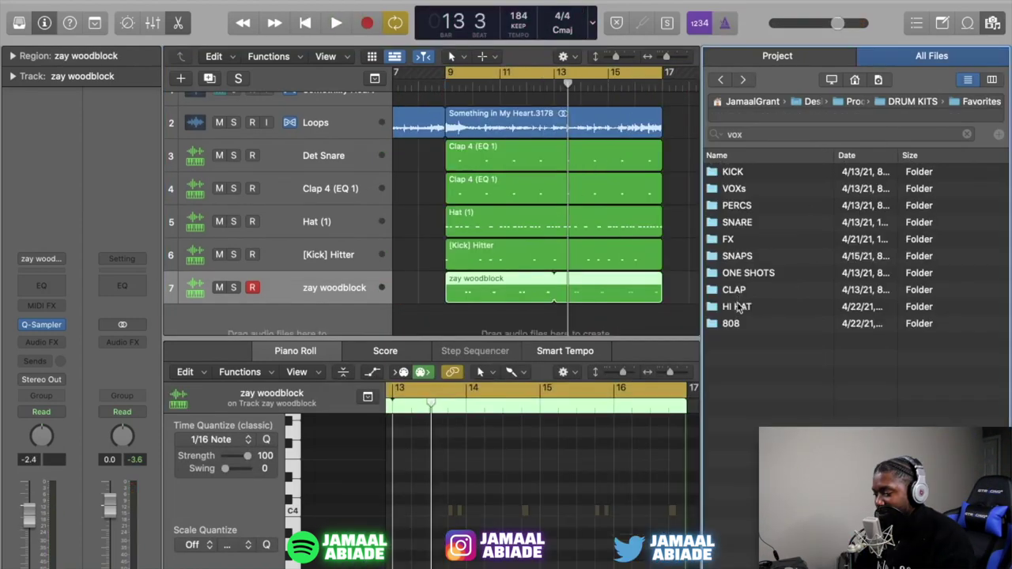
# Open the HI HAT folder and load OPEN HAT (3).wav into Quick Sampler on a new track below zay woodblock.
pyautogui.doubleClick(737, 307)
pyautogui.click(742, 174)
pyautogui.moveTo(750, 207); pyautogui.dragTo(304, 229)
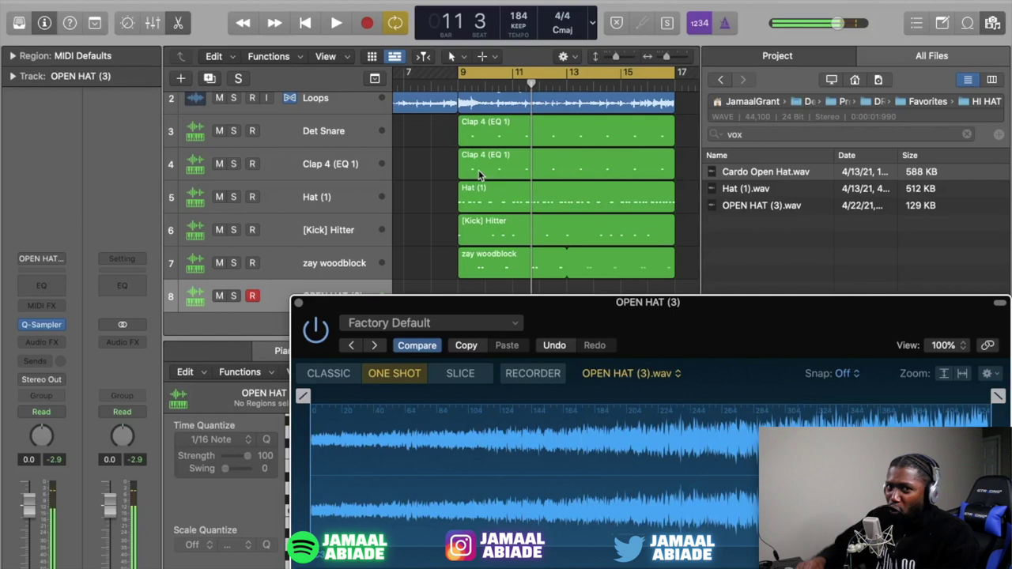
# Record an open hat part on the OPEN HAT (3) track over the loop starting at bar 9 with Musical Typing.
pyautogui.press('super+k')
pyautogui.press('r')
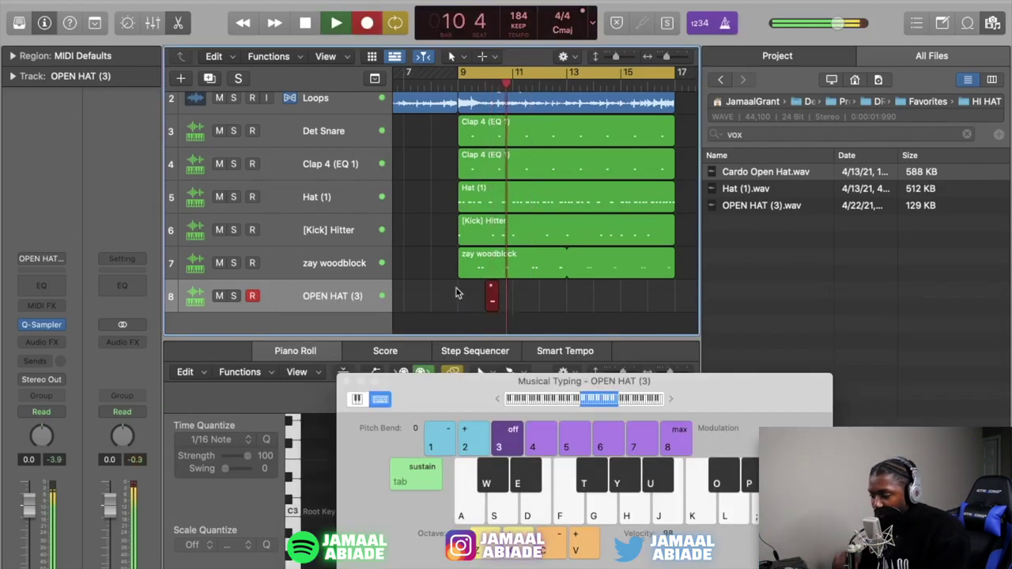
pyautogui.press('a')
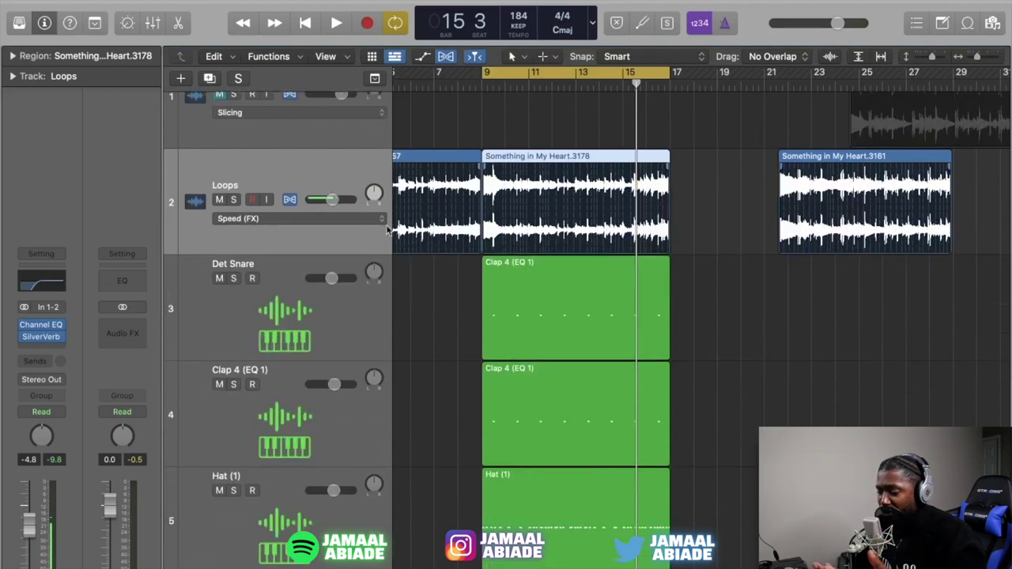
# Set the Loops track's Flex mode to Polyphonic and insert a stereo AUPitch effect after SilverVerb, adjusting its Pitch.
pyautogui.click(321, 218)
pyautogui.click(315, 207)
pyautogui.click(42, 346)
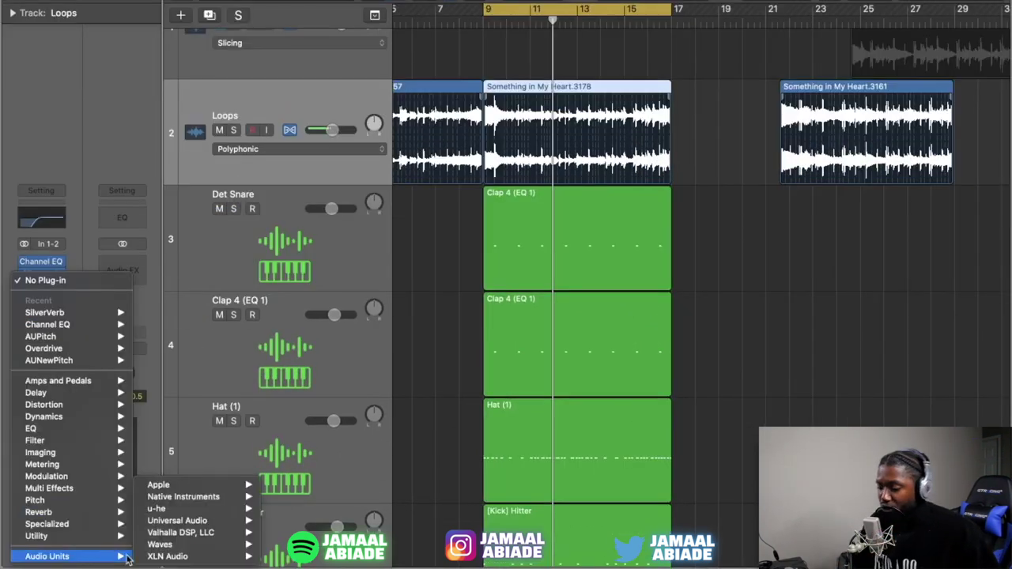
pyautogui.moveTo(198, 485)
pyautogui.moveTo(325, 472)
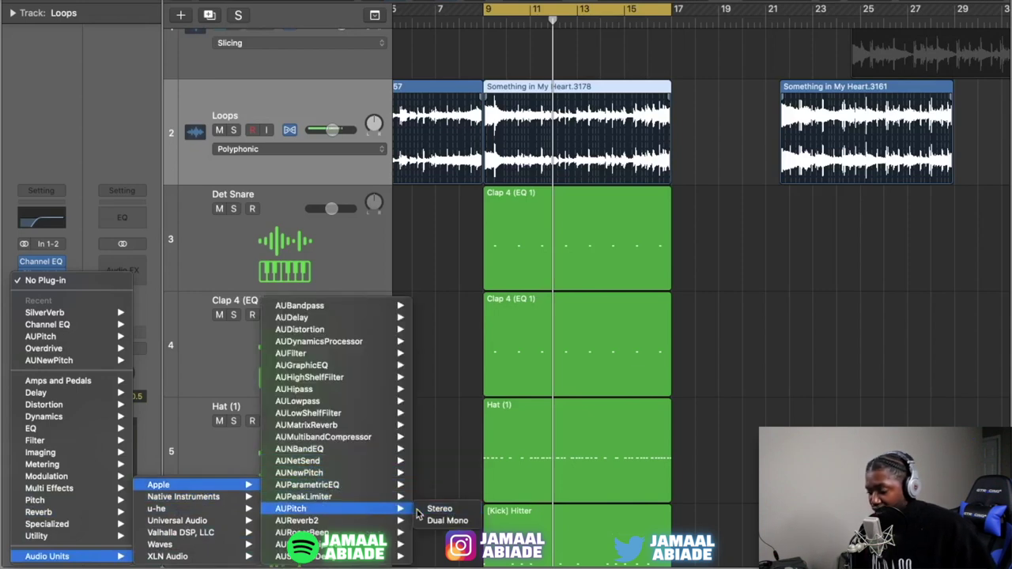
pyautogui.click(431, 509)
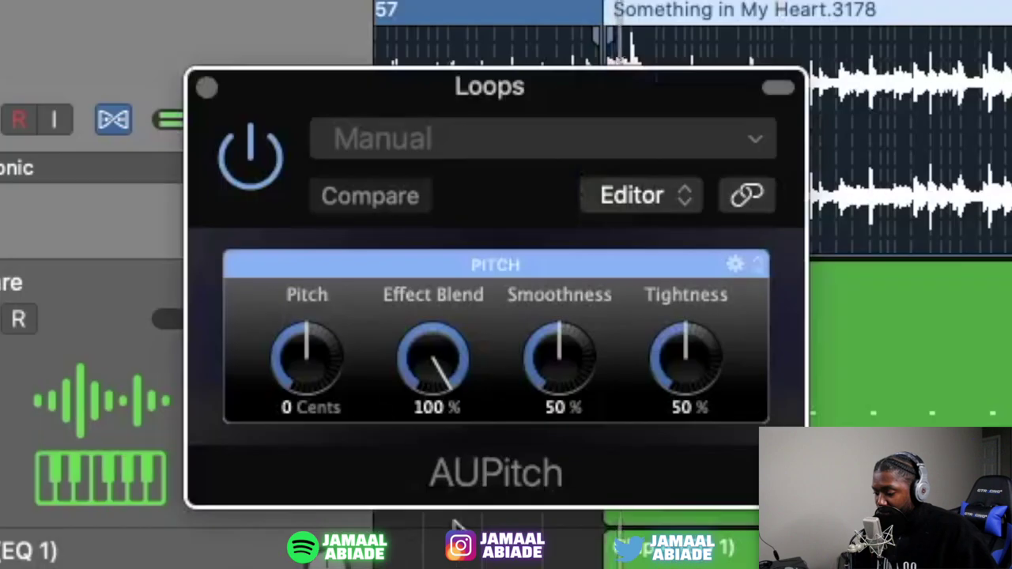
pyautogui.moveTo(307, 358); pyautogui.dragTo(307, 317)
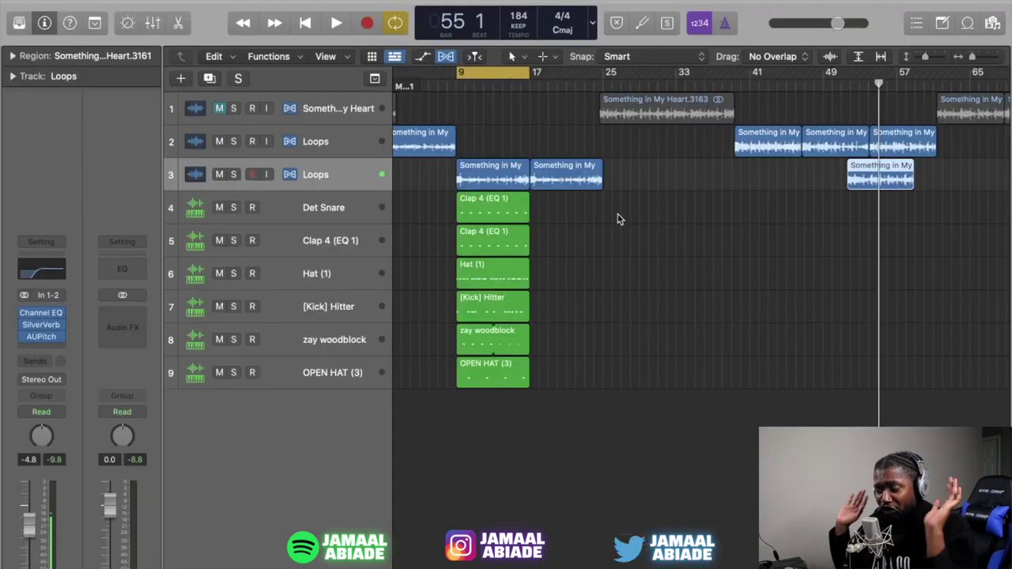
# Move the first Something in My Heart loop after bar 33 on the upper Loops track back to about bar 28 and audition it.
pyautogui.click(745, 150)
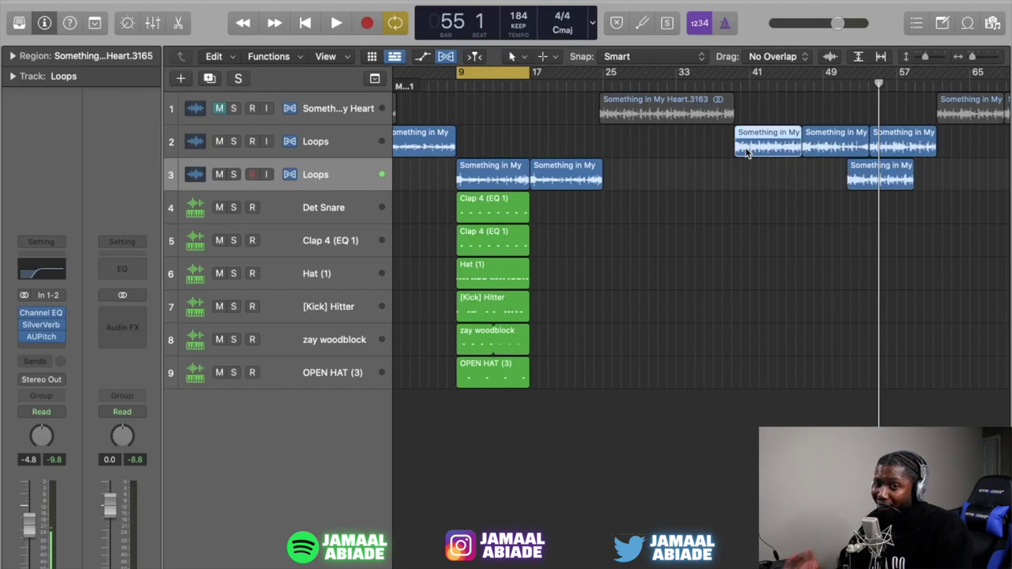
pyautogui.moveTo(754, 146); pyautogui.dragTo(654, 147)
pyautogui.click(639, 85)
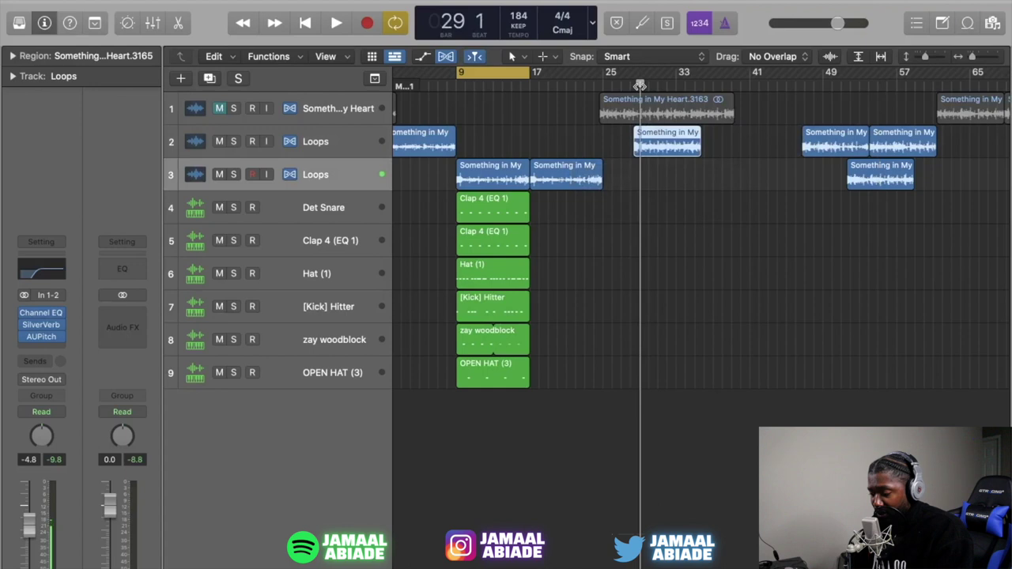
pyautogui.press('space')
pyautogui.click(639, 86)
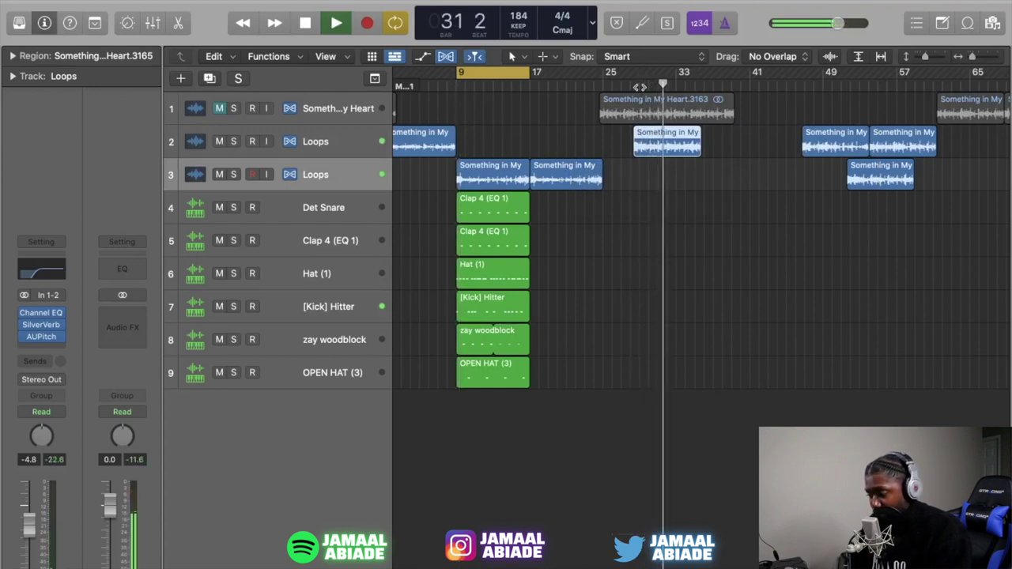
pyautogui.press('space')
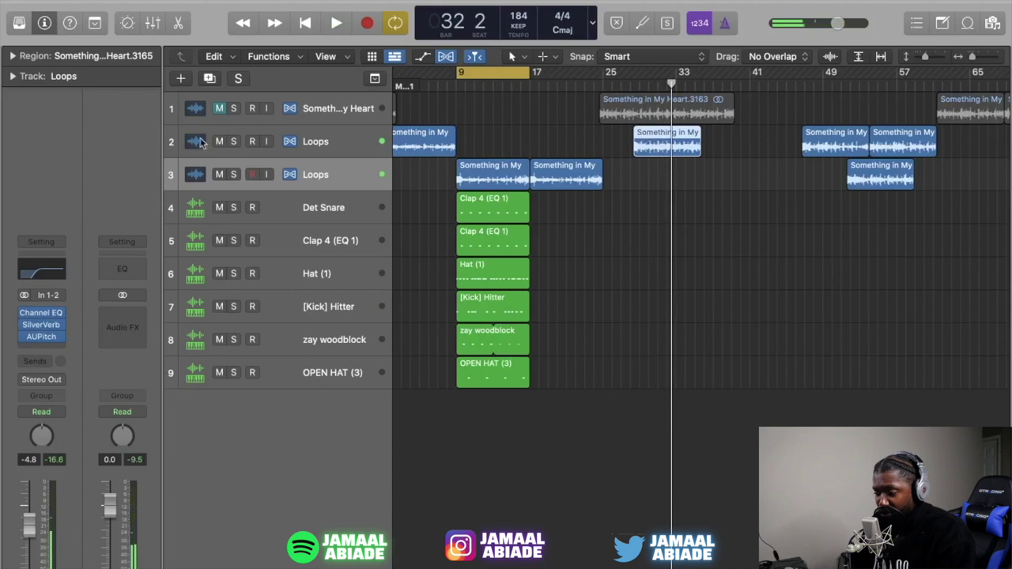
# Duplicate the Loops track as Loops Counter and move the auditioned loop region onto it.
pyautogui.click(211, 81)
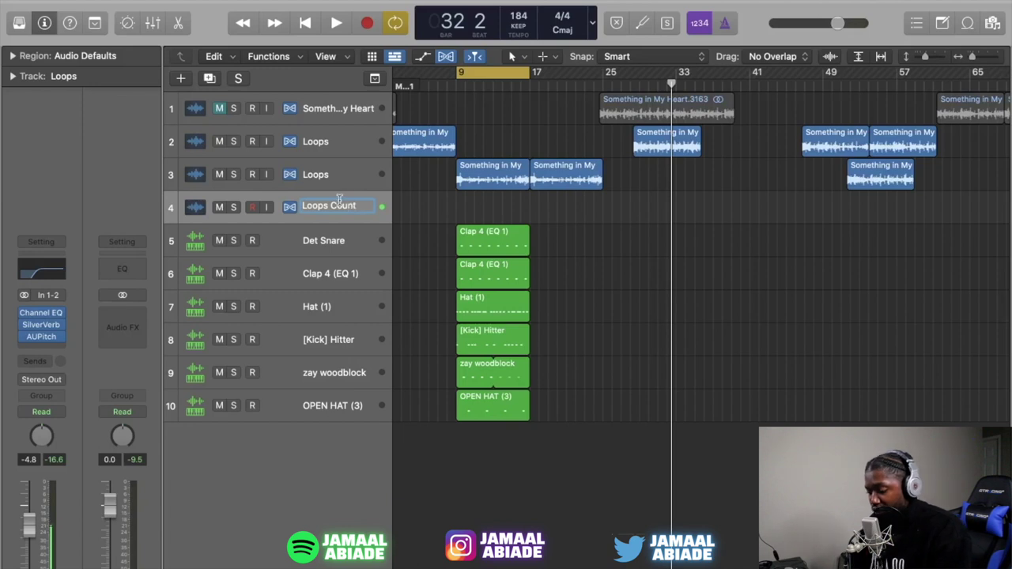
pyautogui.moveTo(647, 139); pyautogui.dragTo(499, 207)
pyautogui.moveTo(910, 58); pyautogui.dragTo(938, 61)
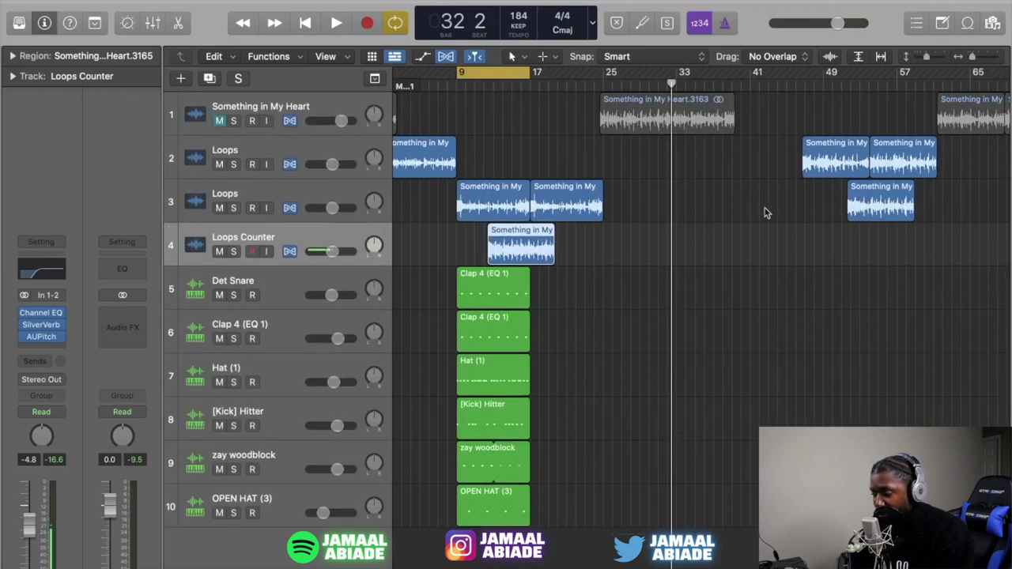
# Align the Loops Counter region's start with bar 9 and stretch its end to bar 17.
pyautogui.press('super+Right')
pyautogui.press('super+Right')
pyautogui.press('super+Right')
pyautogui.moveTo(592, 234); pyautogui.dragTo(498, 231)
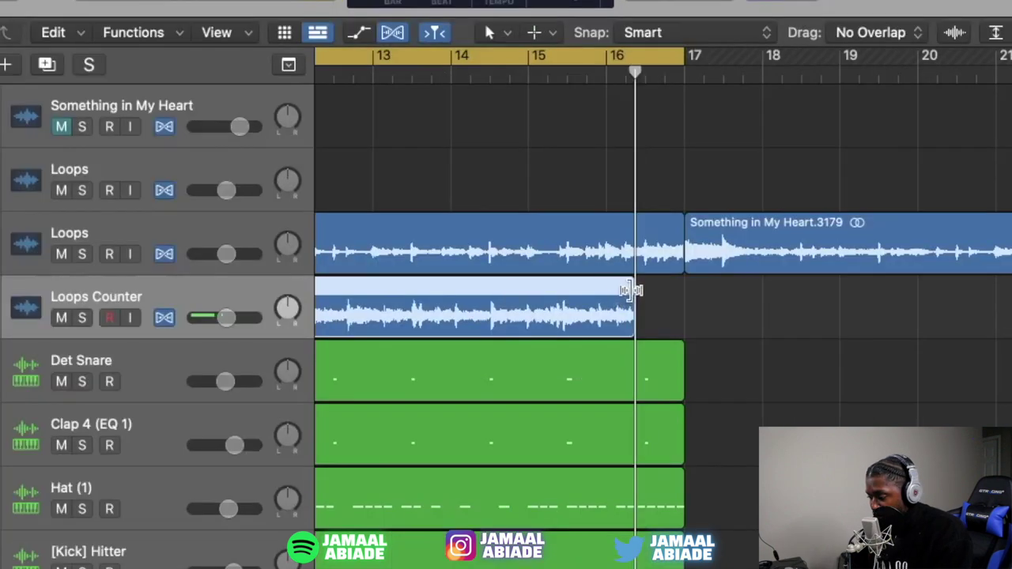
pyautogui.moveTo(633, 287); pyautogui.dragTo(679, 298)
# Play the loop with the lower Loops and Loops Counter tracks soloed, comparing it with and without the counter loop.
pyautogui.press('space')
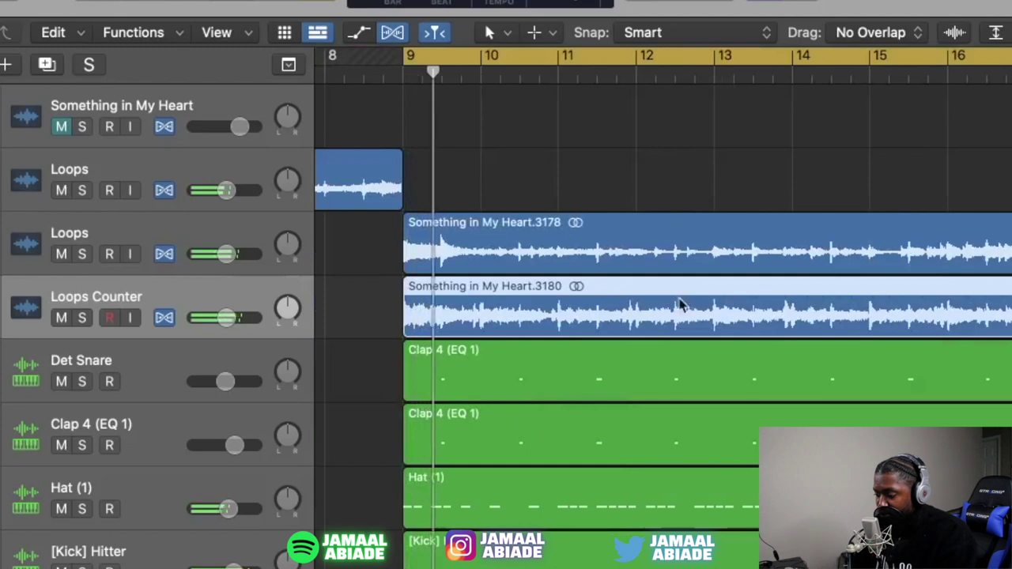
pyautogui.click(81, 317)
pyautogui.click(81, 254)
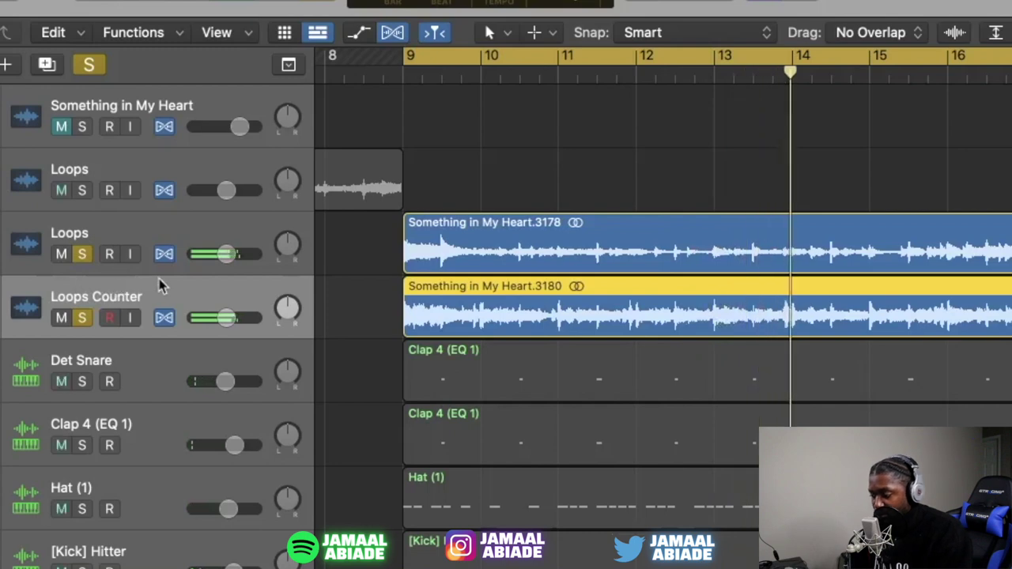
pyautogui.click(79, 319)
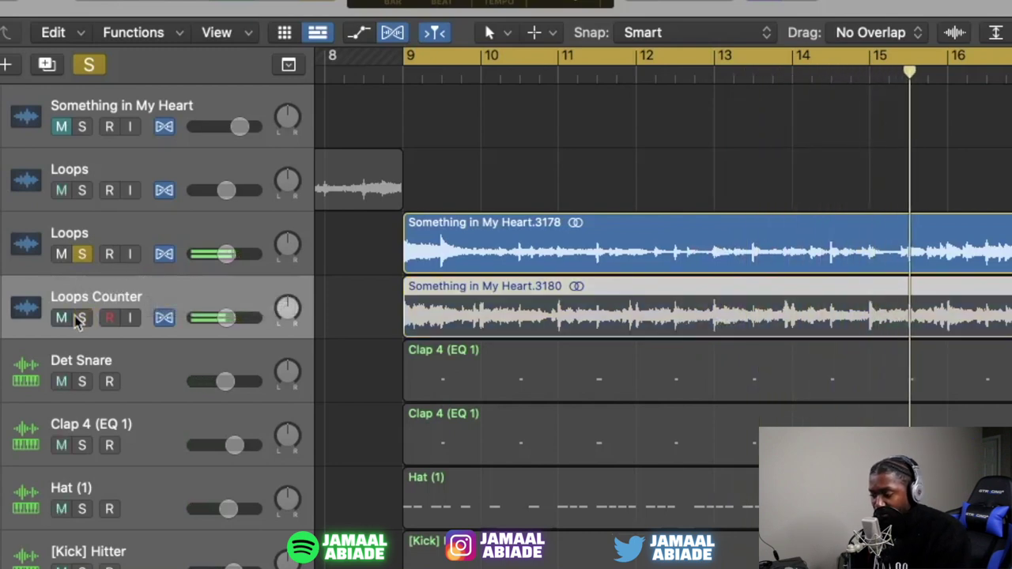
pyautogui.click(79, 318)
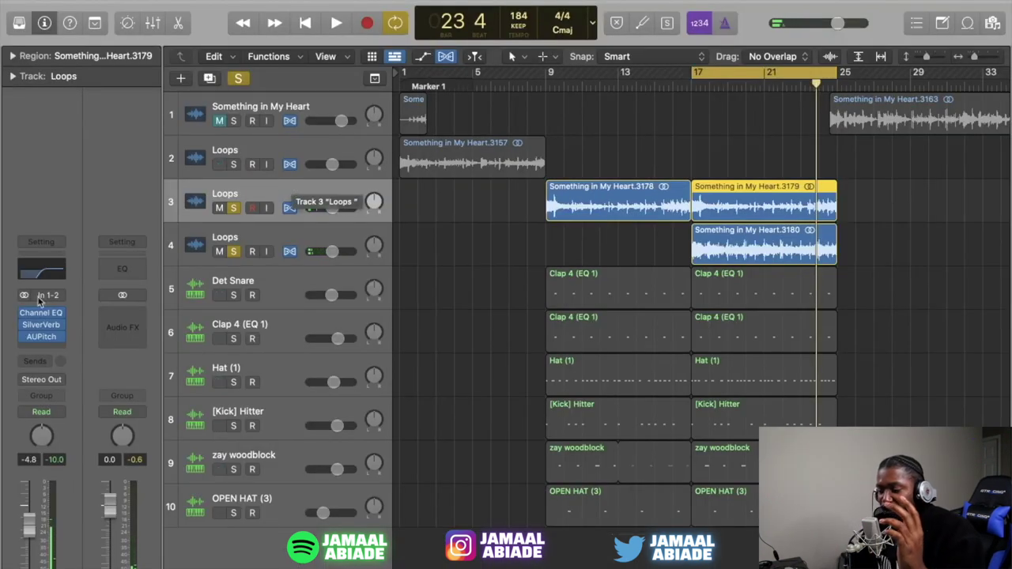
# Open the Channel EQs of both soloed loop tracks together and examine their low and high cuts during playback.
pyautogui.click(44, 274)
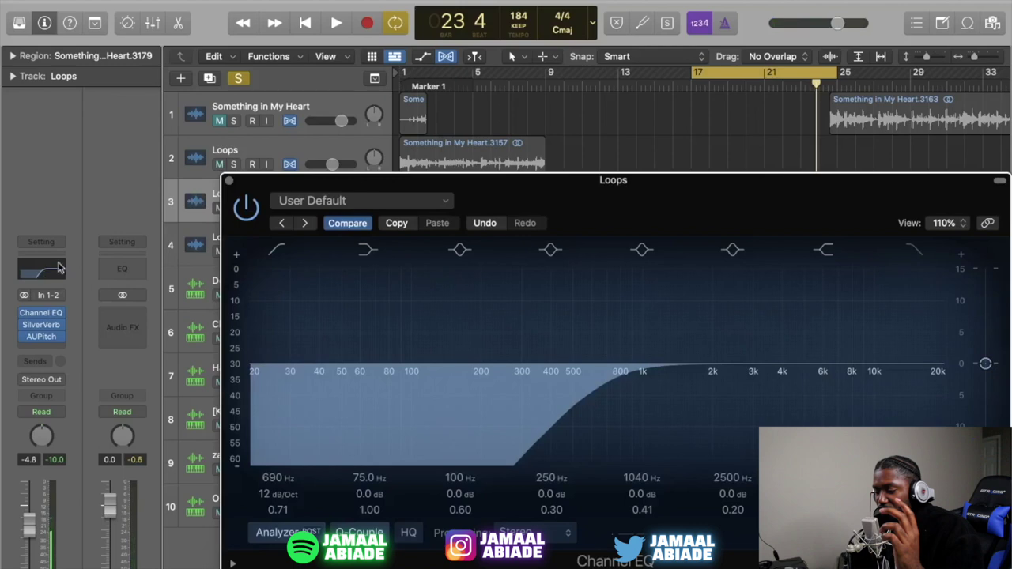
pyautogui.moveTo(455, 195); pyautogui.dragTo(351, 131)
pyautogui.moveTo(455, 142); pyautogui.dragTo(417, 320)
pyautogui.click(277, 239)
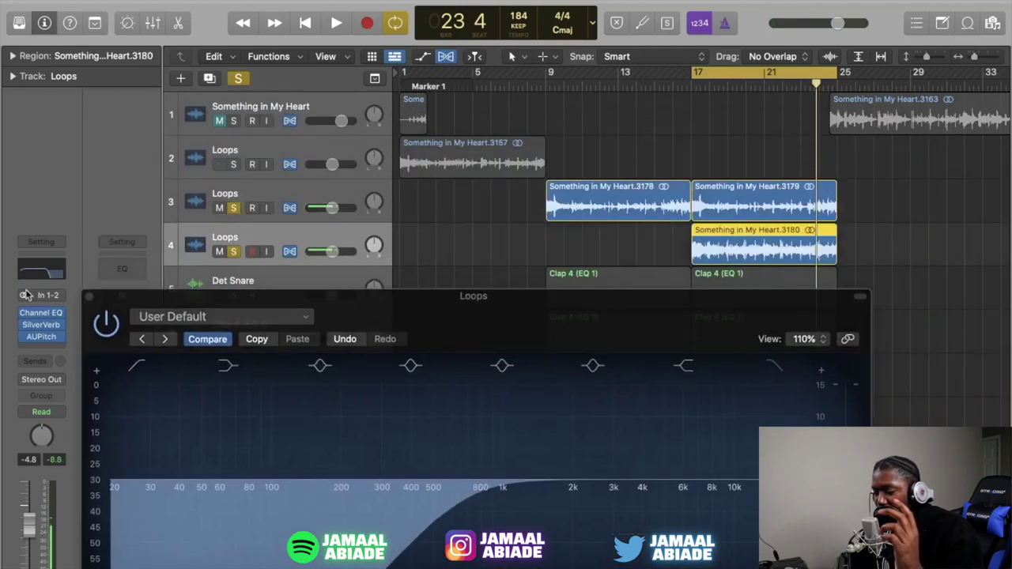
pyautogui.click(35, 273)
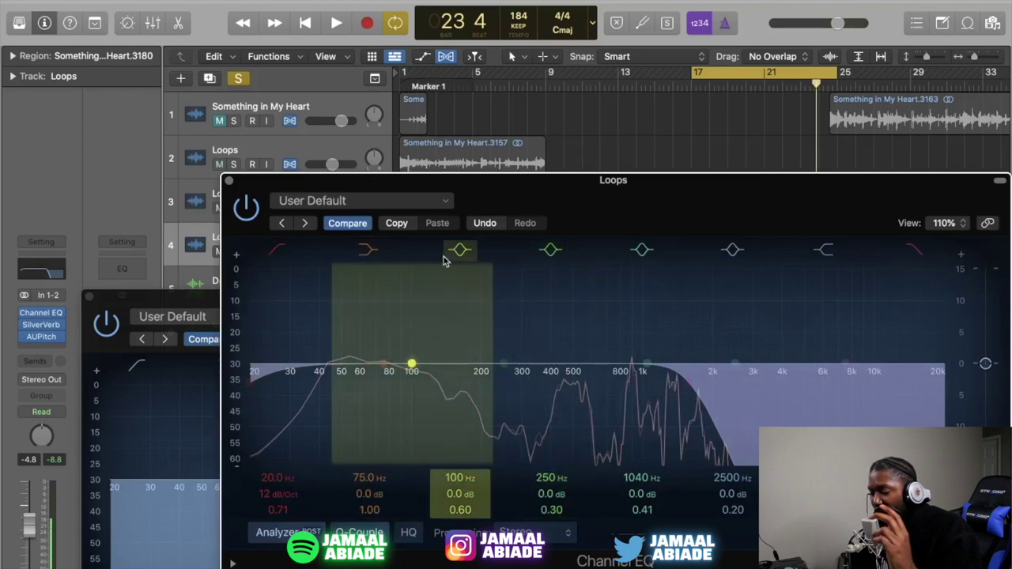
pyautogui.moveTo(1010, 568); pyautogui.dragTo(857, 512)
pyautogui.moveTo(622, 198); pyautogui.dragTo(660, 105)
pyautogui.press('space')
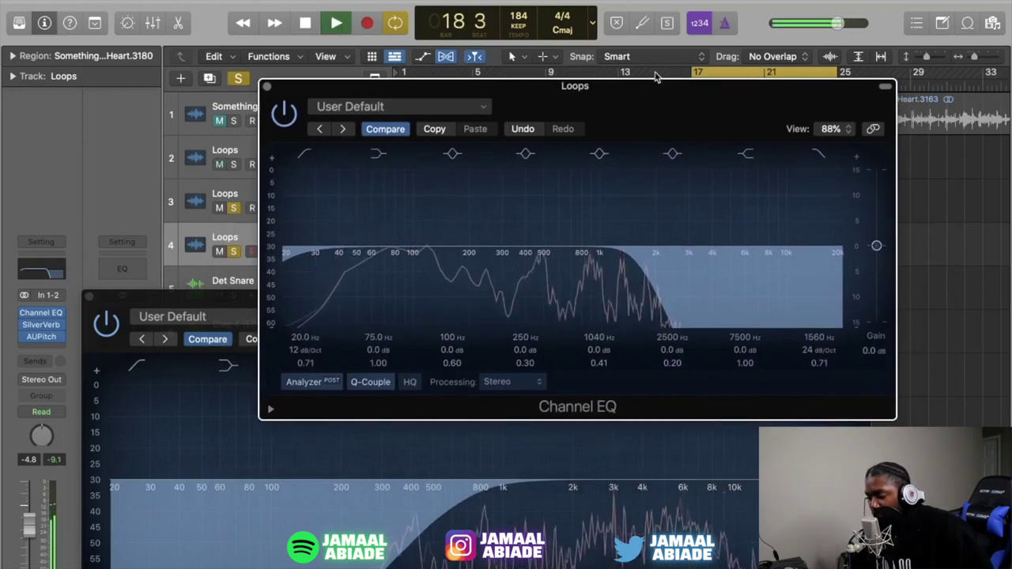
pyautogui.press('space')
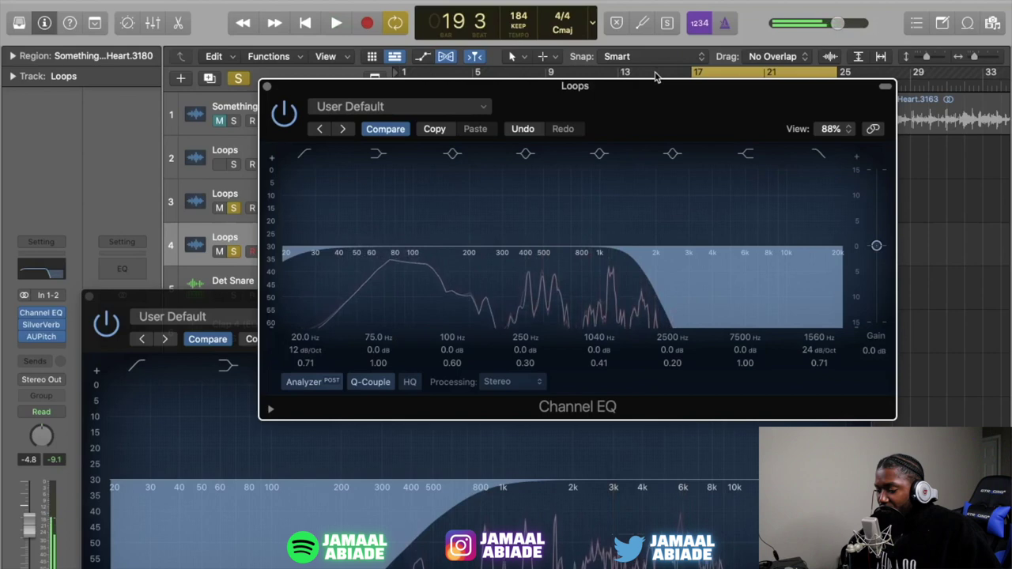
pyautogui.press('space')
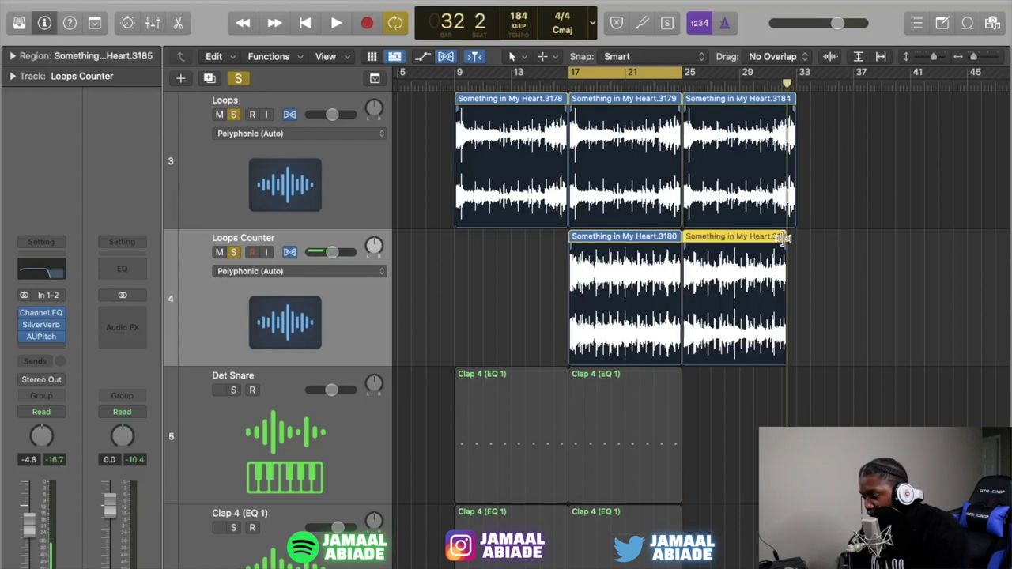
# Stretch the Loops Counter region at bar 25 to end at bar 33 and move the cycle range to bars 33–41.
pyautogui.moveTo(783, 237); pyautogui.dragTo(795, 236)
pyautogui.click(658, 73)
pyautogui.moveTo(661, 73); pyautogui.dragTo(895, 73)
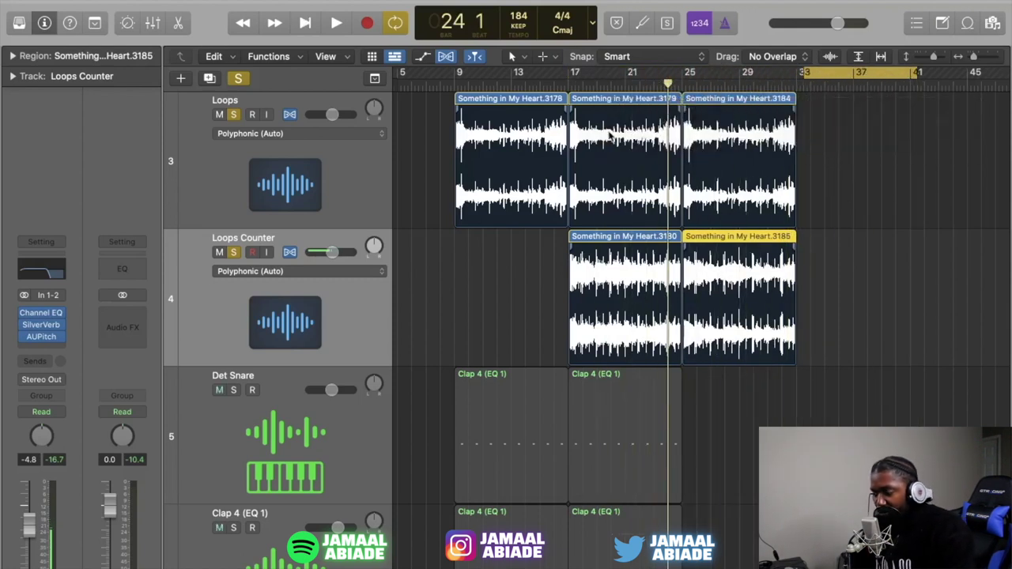
# Try the bar 25 counter region on a duplicate Loops Counter track and play the loops with cycling off.
pyautogui.click(210, 78)
pyautogui.moveTo(708, 245); pyautogui.dragTo(708, 474)
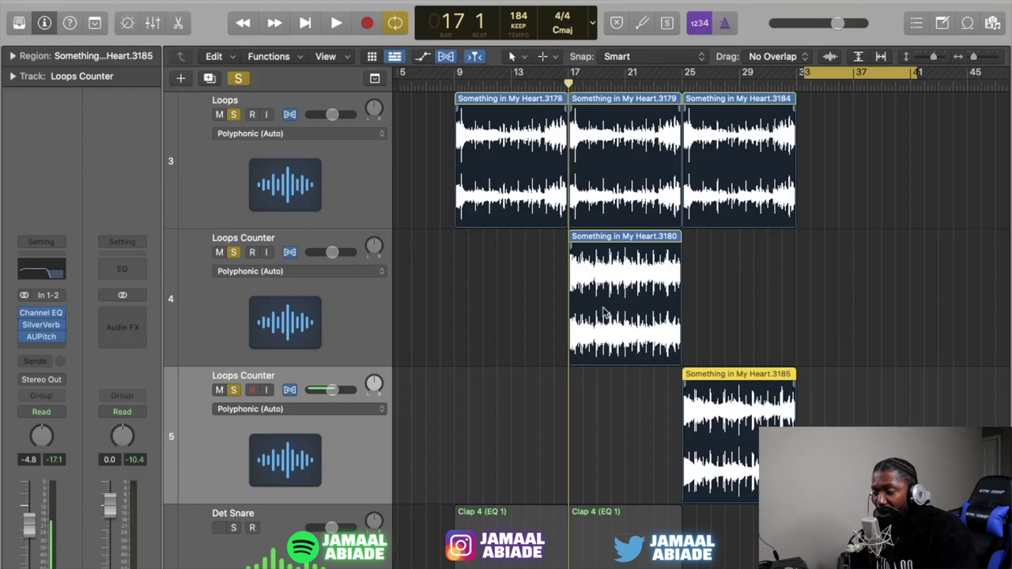
pyautogui.press('c')
pyautogui.press('space')
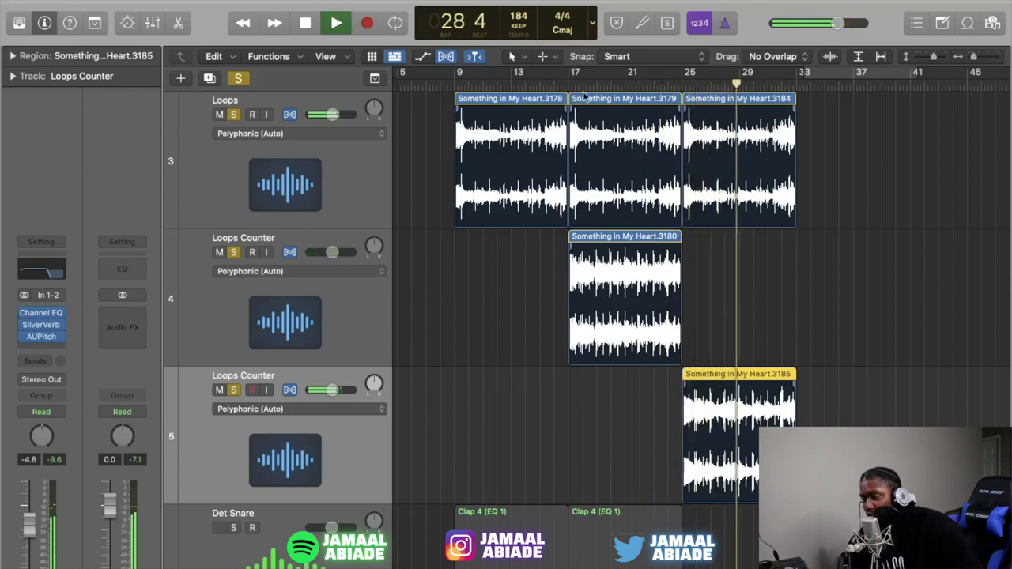
pyautogui.moveTo(718, 117); pyautogui.dragTo(799, 119)
pyautogui.press('space')
# Copy the six drum regions at bar 17 to bar 25.
pyautogui.moveTo(751, 554); pyautogui.dragTo(598, 296)
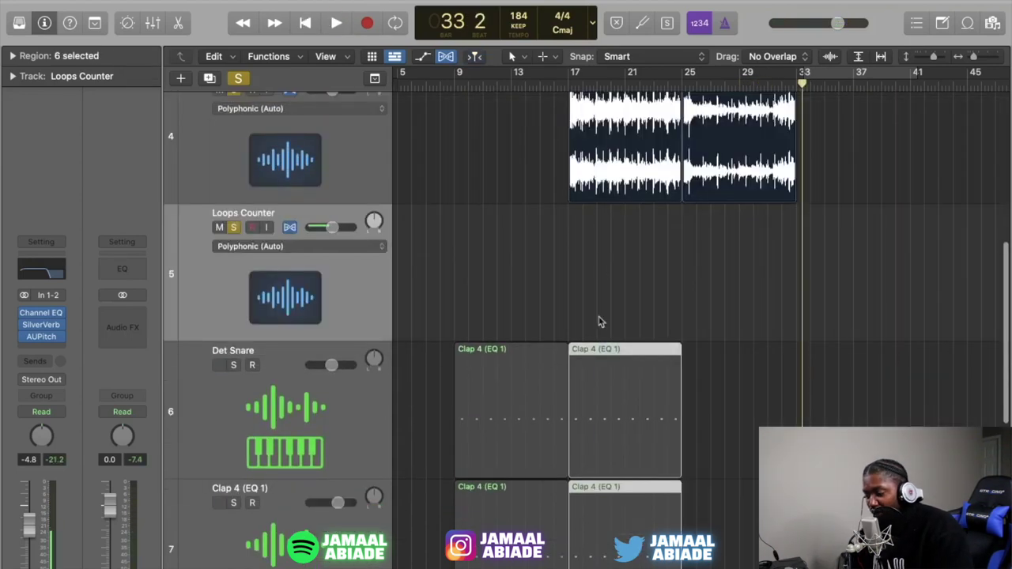
pyautogui.moveTo(599, 354); pyautogui.dragTo(710, 350)
pyautogui.scroll(5, 530, 251)
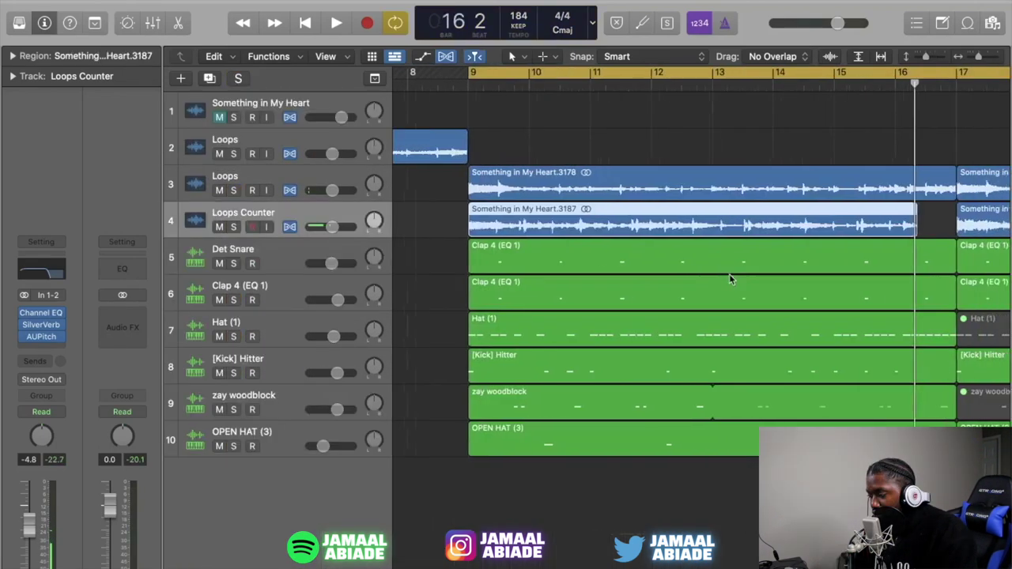
# Stretch the Loops Counter region at bar 9 to end at bar 17 and play it with the drums.
pyautogui.hscroll(3, 881, 192)
pyautogui.moveTo(847, 212); pyautogui.dragTo(881, 212)
pyautogui.press('space')
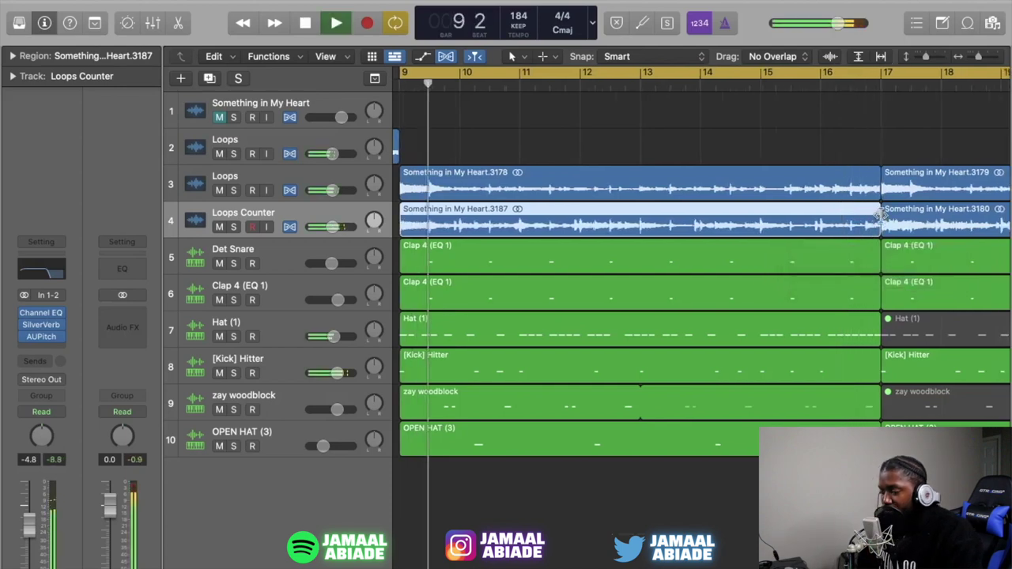
pyautogui.press('super+Left')
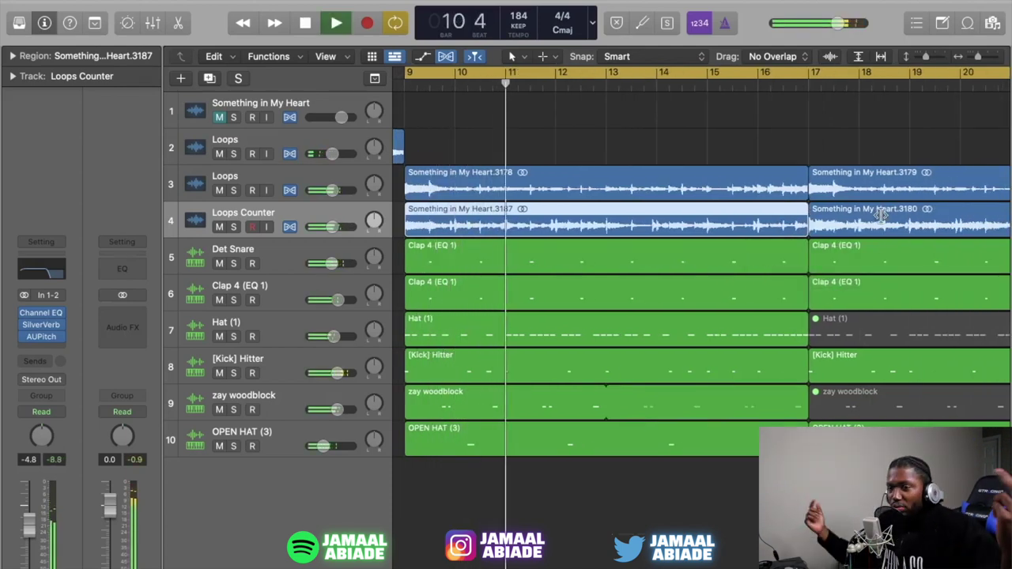
pyautogui.click(884, 183)
pyautogui.press('space')
pyautogui.press('super+Left')
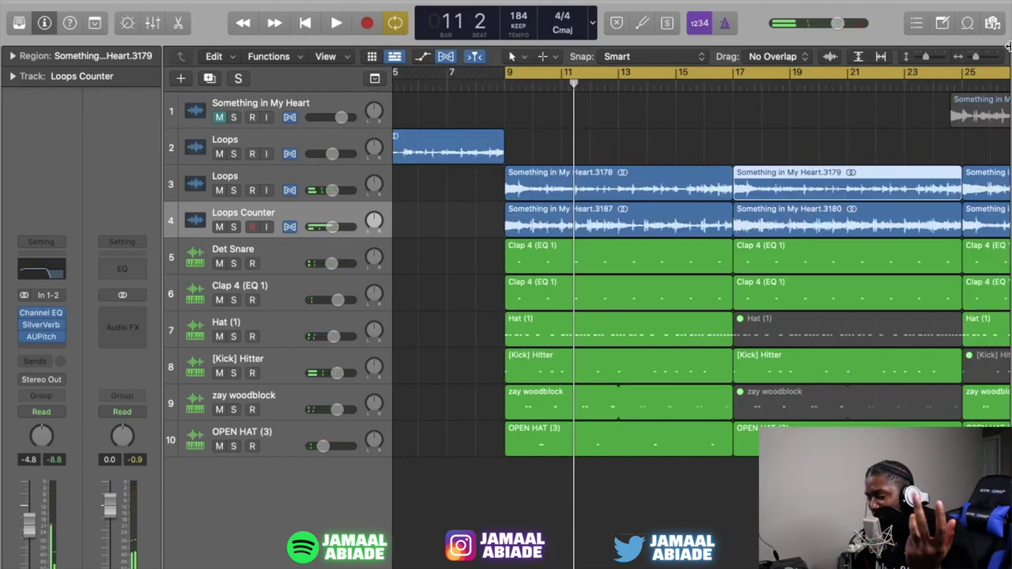
# Open the 808 folder in Favorites and load 808 (9).wav onto a new instrument track below OPEN HAT (3).
pyautogui.click(994, 23)
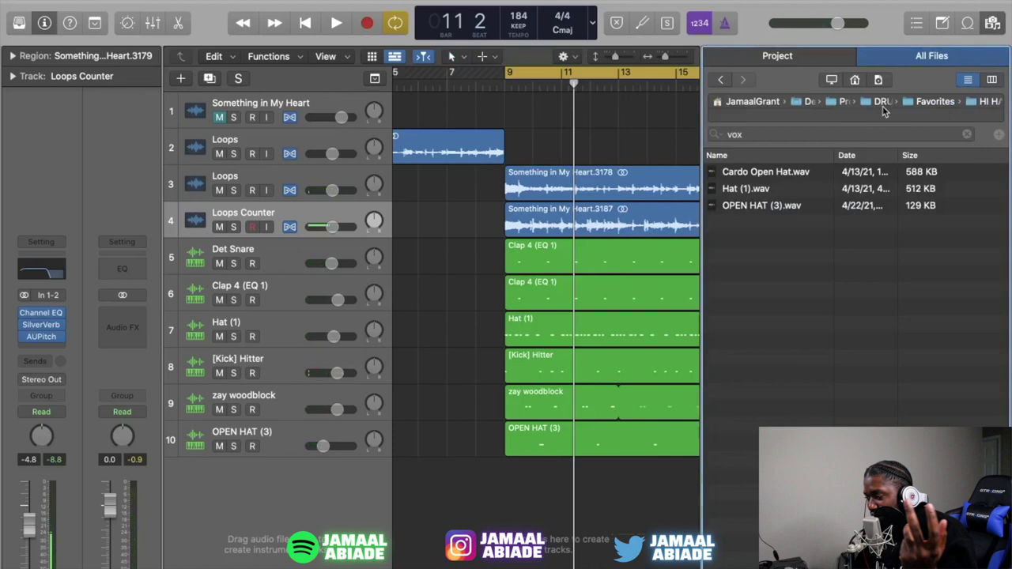
pyautogui.click(934, 109)
pyautogui.doubleClick(759, 324)
pyautogui.click(752, 189)
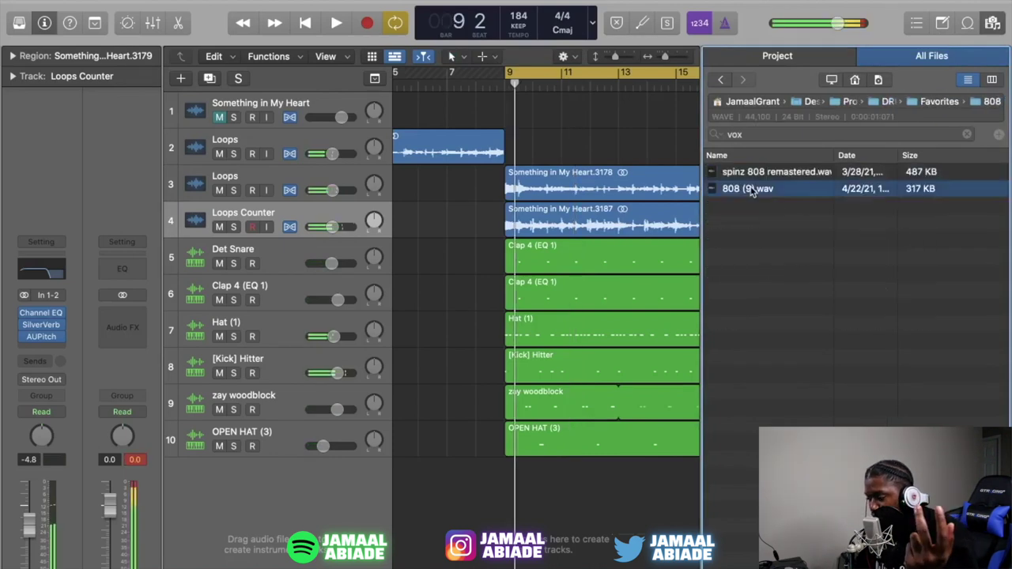
pyautogui.moveTo(753, 194); pyautogui.dragTo(261, 506)
# Record an eight-bar 808 (9) bass pattern from bar 9 with Musical Typing over the soloed Loops region.
pyautogui.press('super+k')
pyautogui.press('space')
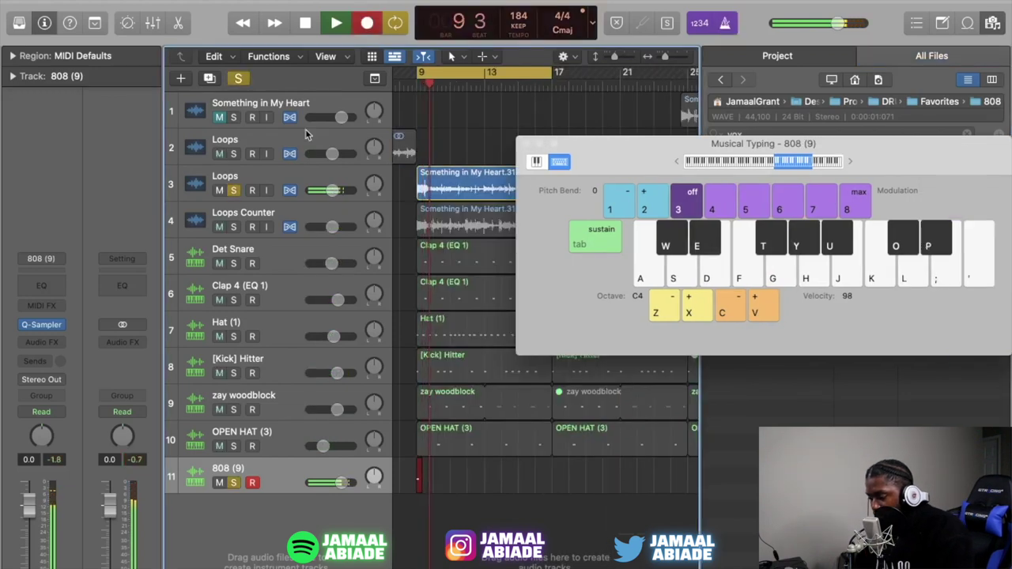
pyautogui.press('e')
pyautogui.press('e')
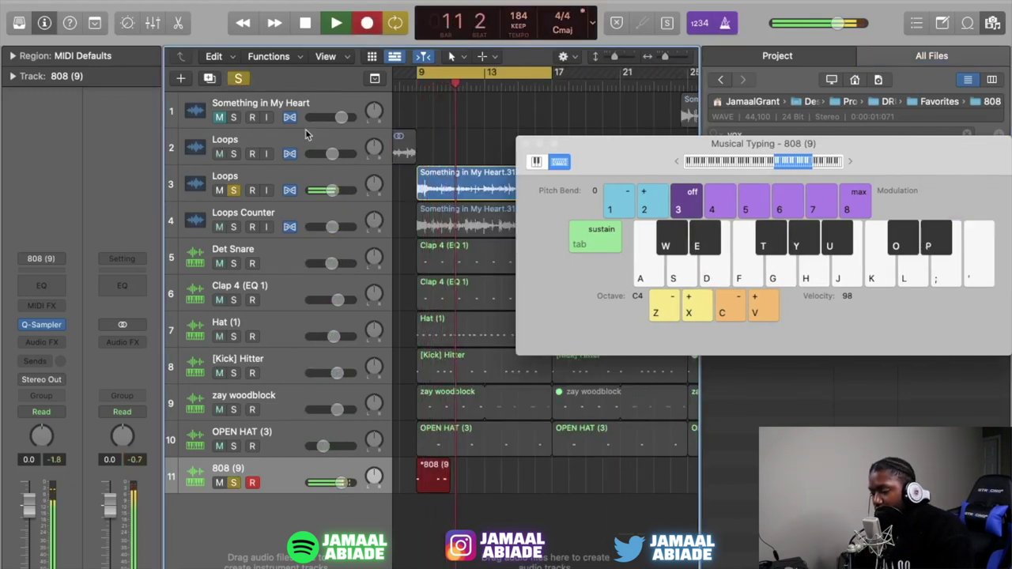
pyautogui.press('e')
pyautogui.press('y')
pyautogui.press('y')
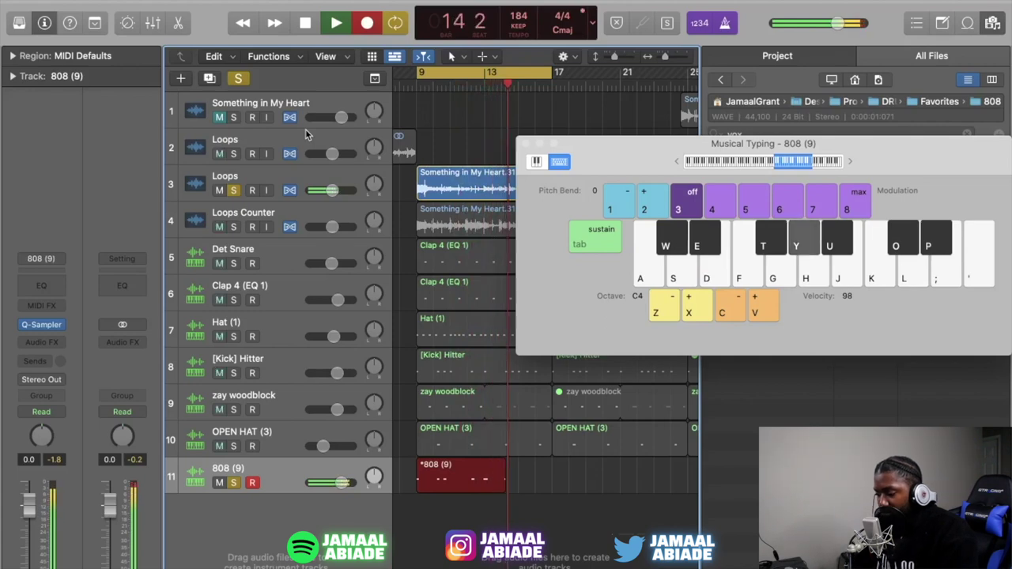
pyautogui.press('y')
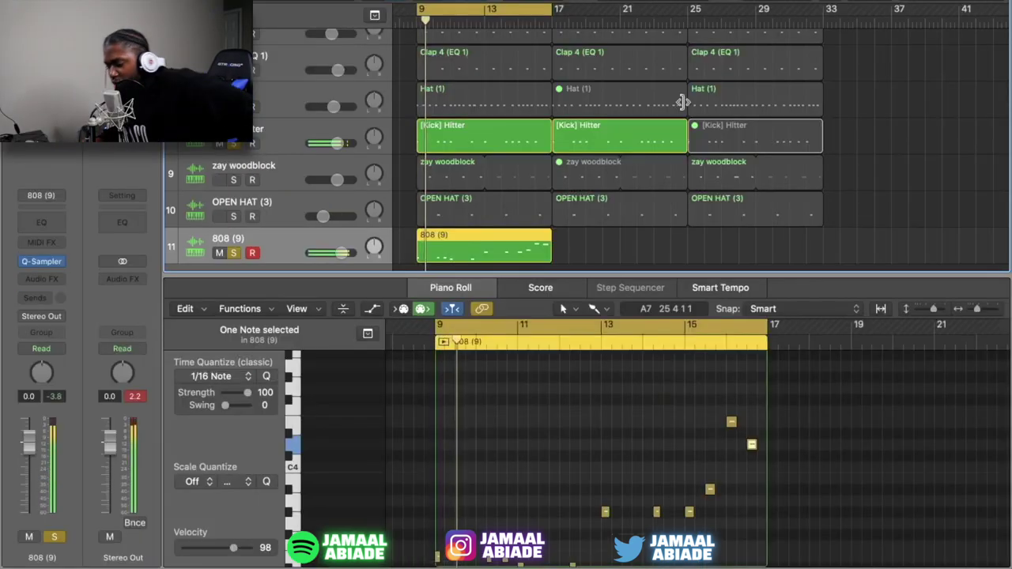
# Copy the 808 (9) region from bar 9 to bar 17 and play the copy with the drums.
pyautogui.scroll(-3, 587, 385)
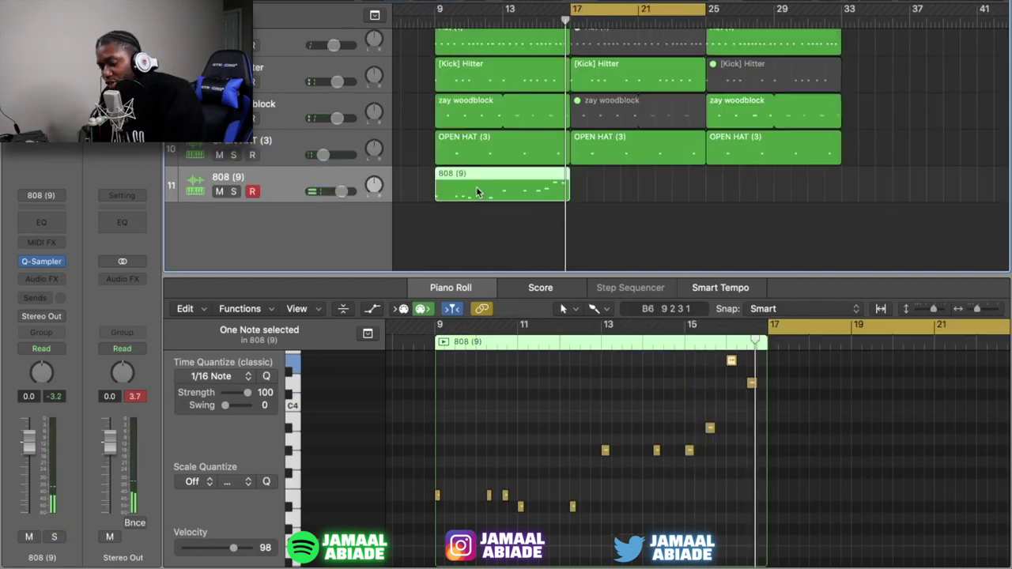
pyautogui.moveTo(476, 187); pyautogui.dragTo(615, 183)
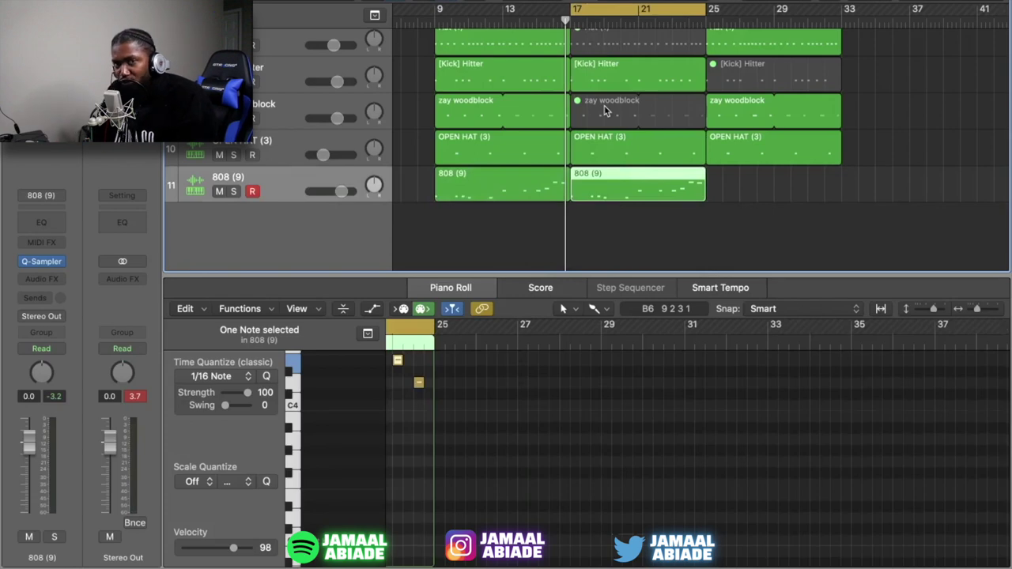
pyautogui.press('space')
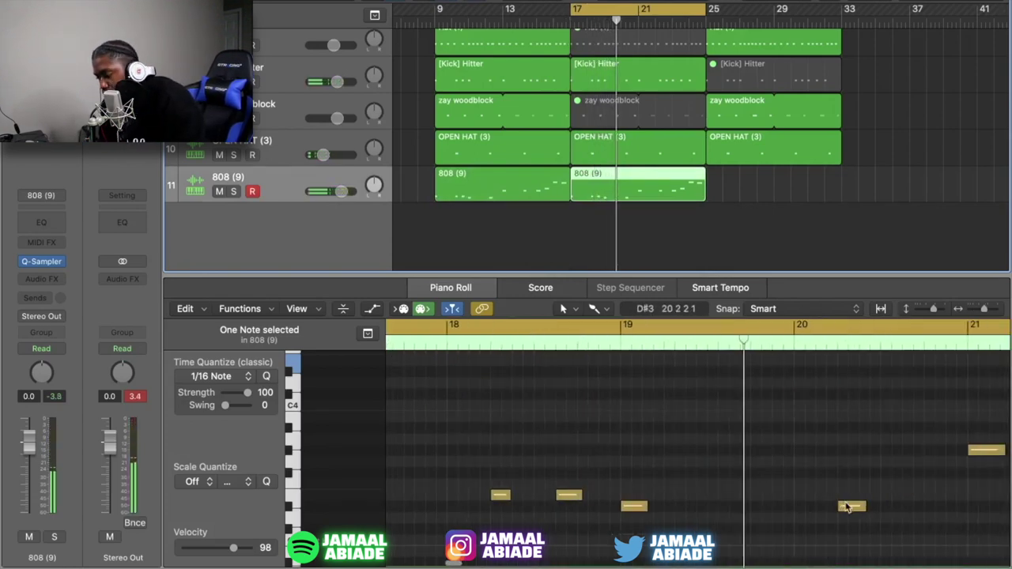
pyautogui.hotkey('ctrl', 's')
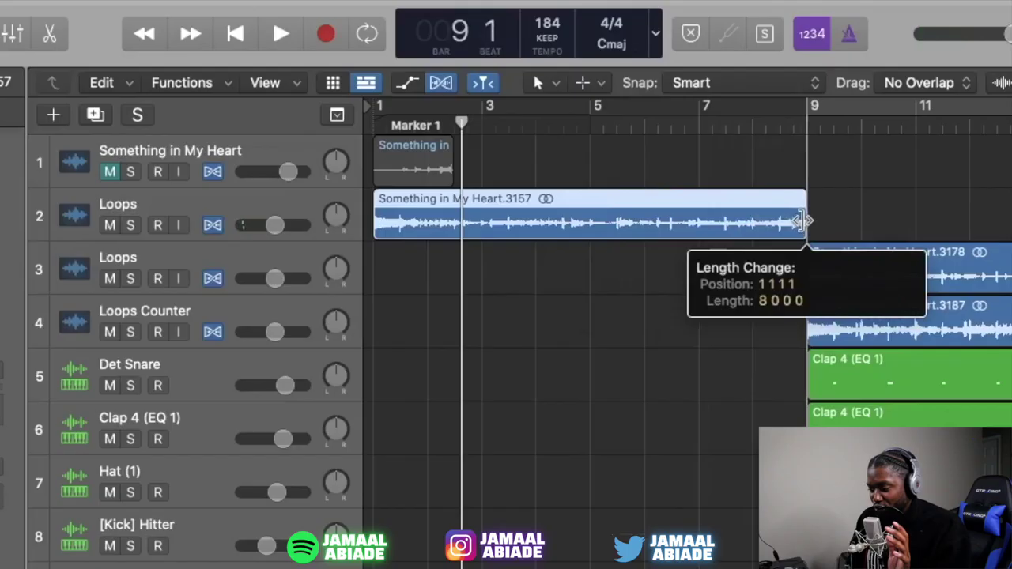
# Shorten the Loops region at bar 1 to end at bar 5 and time-stretch it out to bar 9.
pyautogui.moveTo(806, 219); pyautogui.dragTo(803, 222)
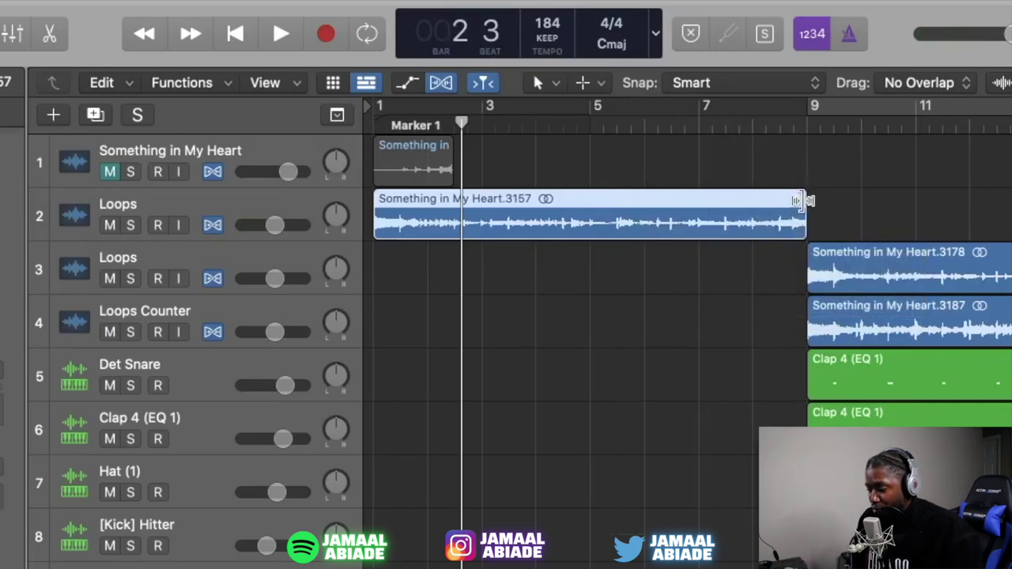
pyautogui.scroll(5, 802, 200)
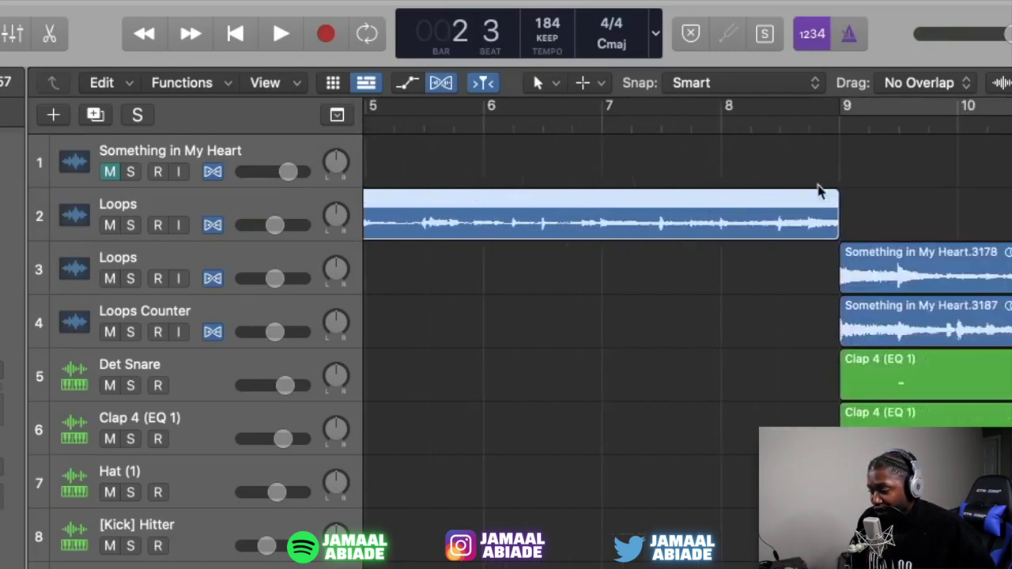
pyautogui.moveTo(830, 198)
pyautogui.mouseDown()
pyautogui.moveTo(775, 197)
pyautogui.moveTo(827, 199)
pyautogui.mouseUp()
pyautogui.scroll(-2, 829, 198)
pyautogui.scroll(-3, 723, 228)
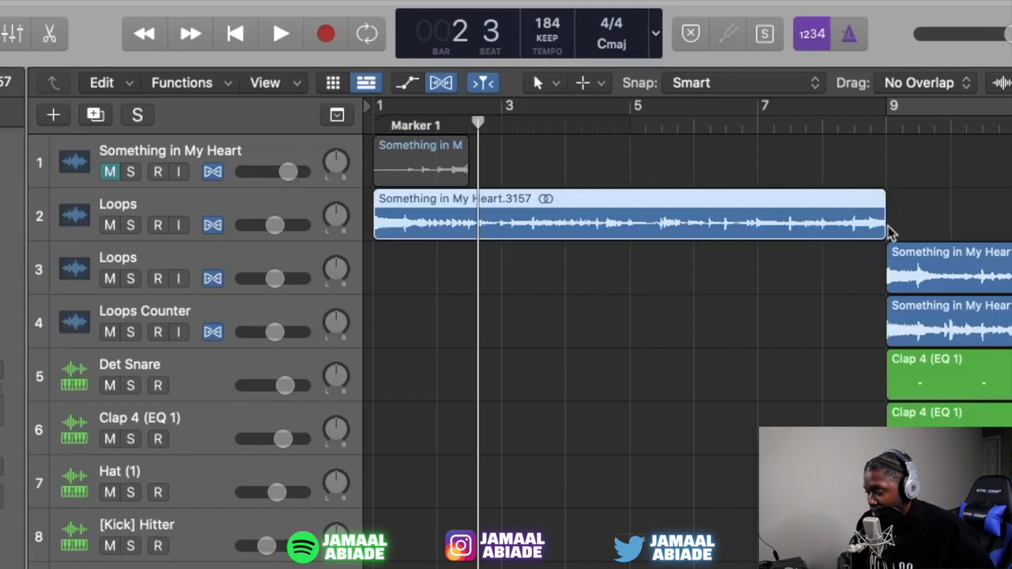
pyautogui.moveTo(884, 233); pyautogui.dragTo(632, 254)
pyautogui.moveTo(626, 203); pyautogui.dragTo(879, 199)
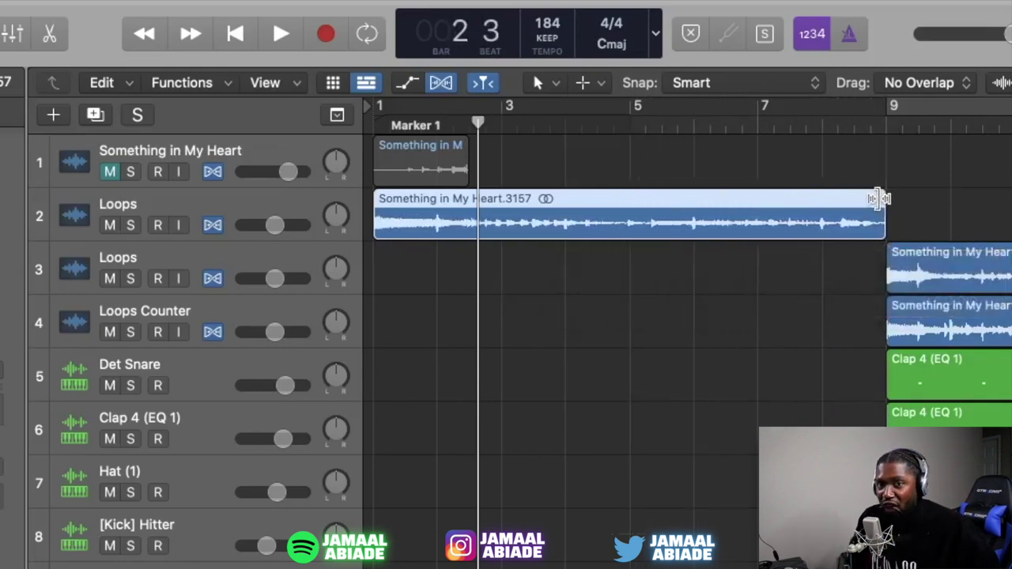
# Play the stretched intro Loops region from the start of the song with more of the arrangement in view.
pyautogui.press('space')
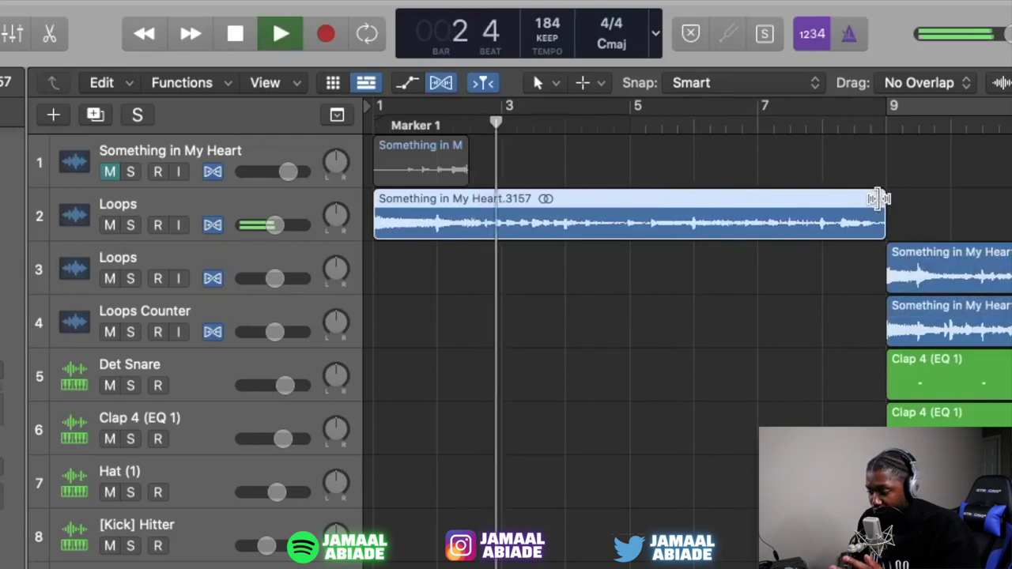
pyautogui.press('Return')
pyautogui.press('super+Left')
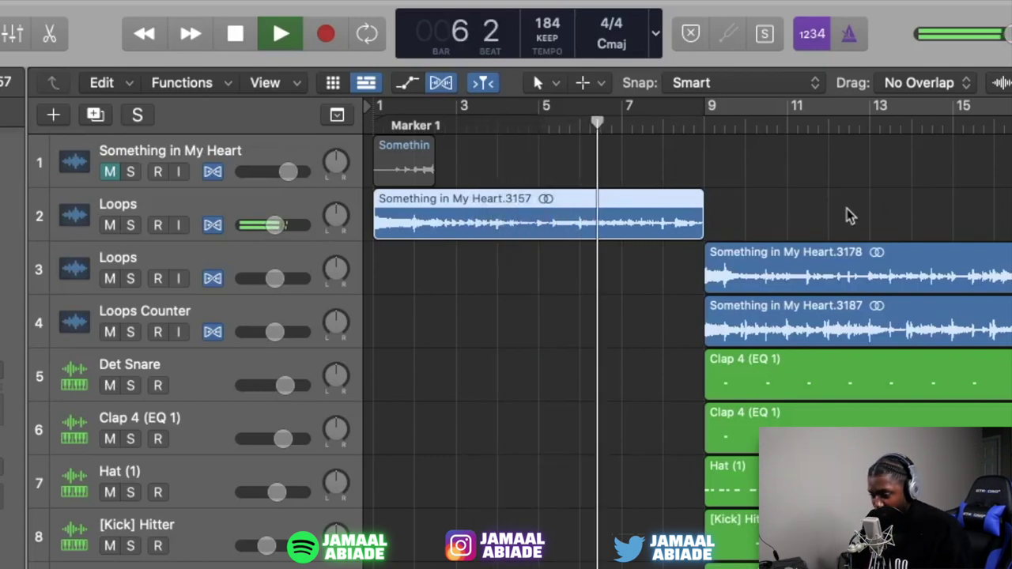
pyautogui.press('super+Left')
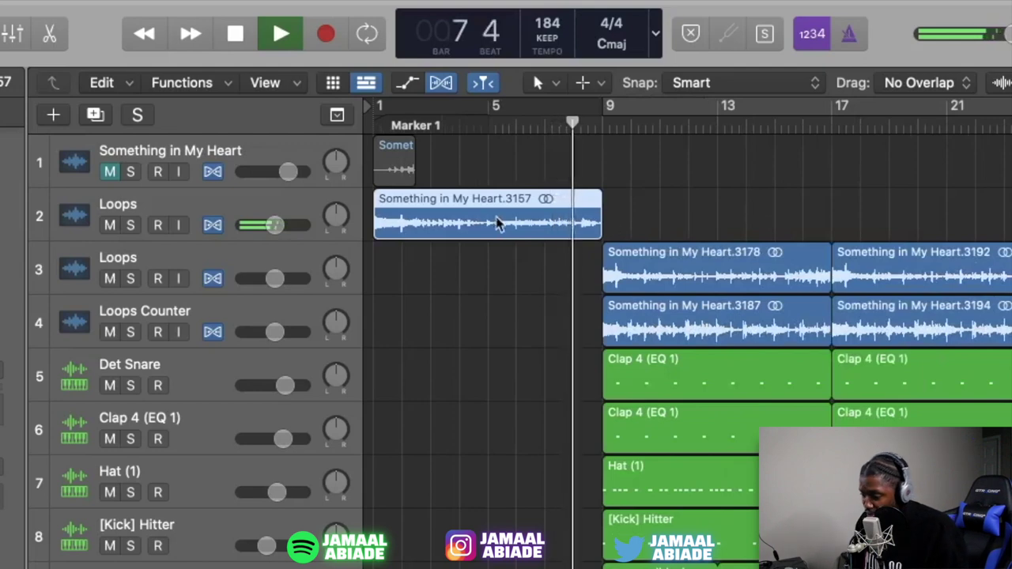